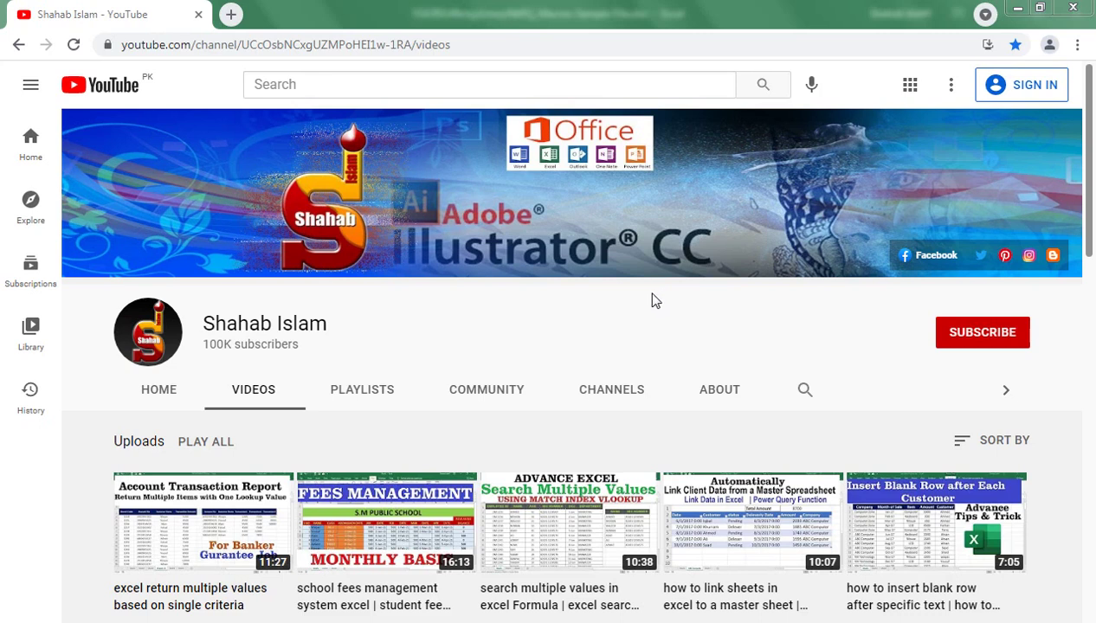
Switch to the loan workbook and review the week_1, week_2 and week_3 sheets, ending on week_1
key("alt+Tab")
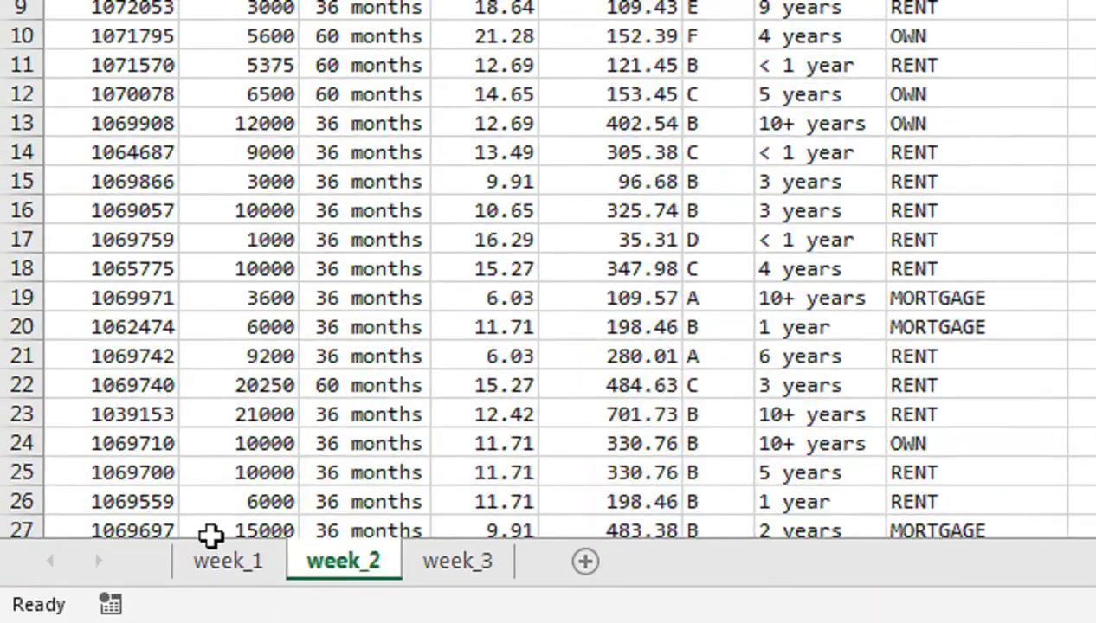
left_click(219, 561)
left_click(340, 565)
left_click(441, 571)
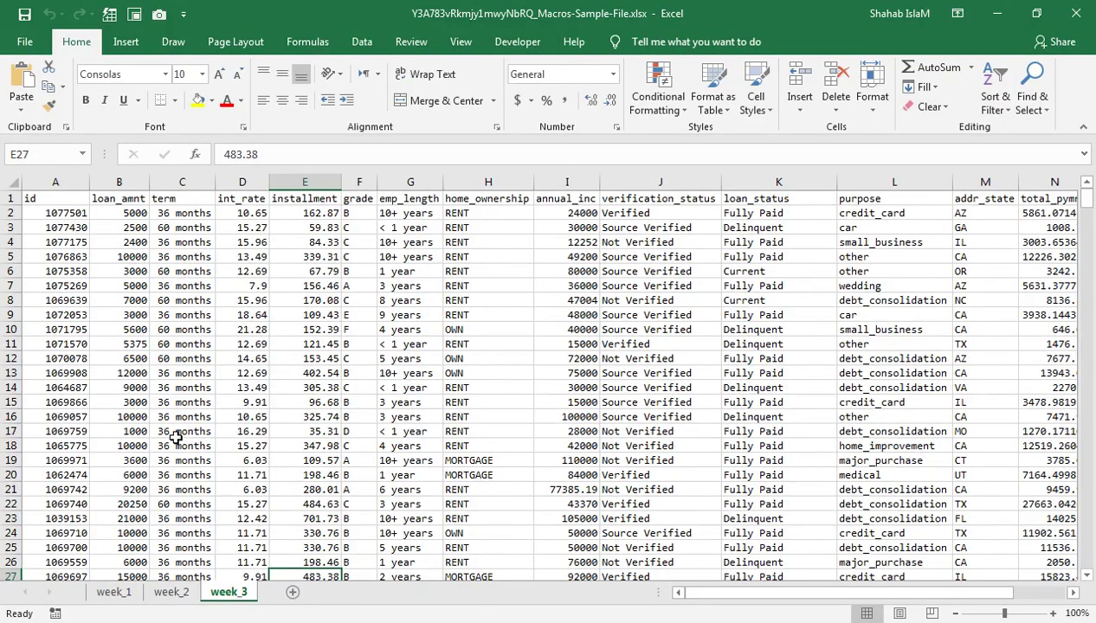
left_click(94, 258)
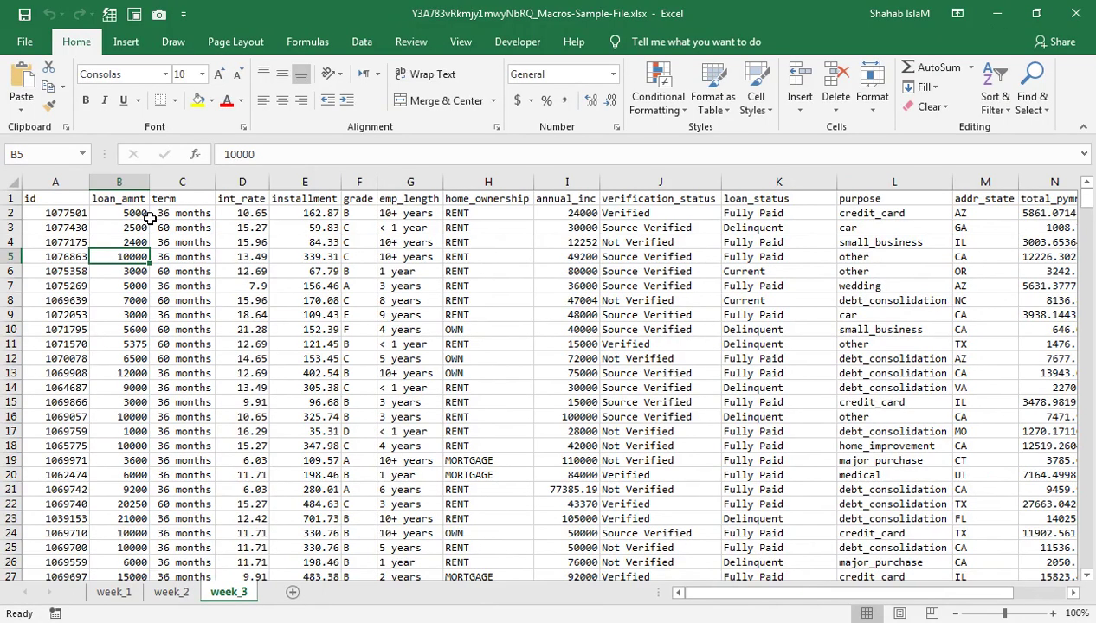
left_click(128, 595)
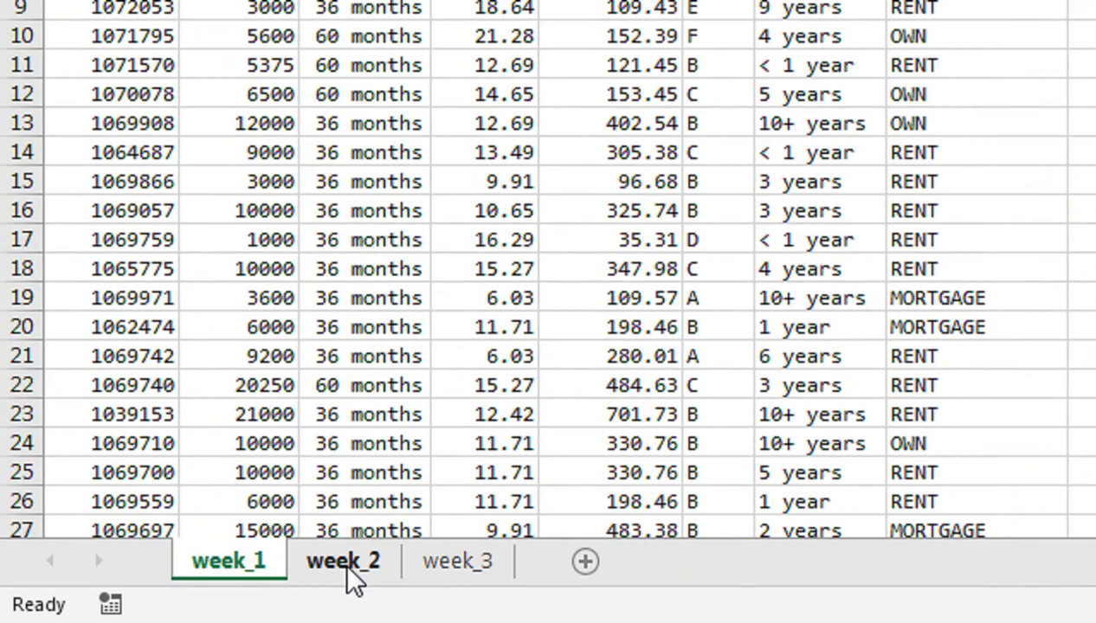
left_click(353, 580)
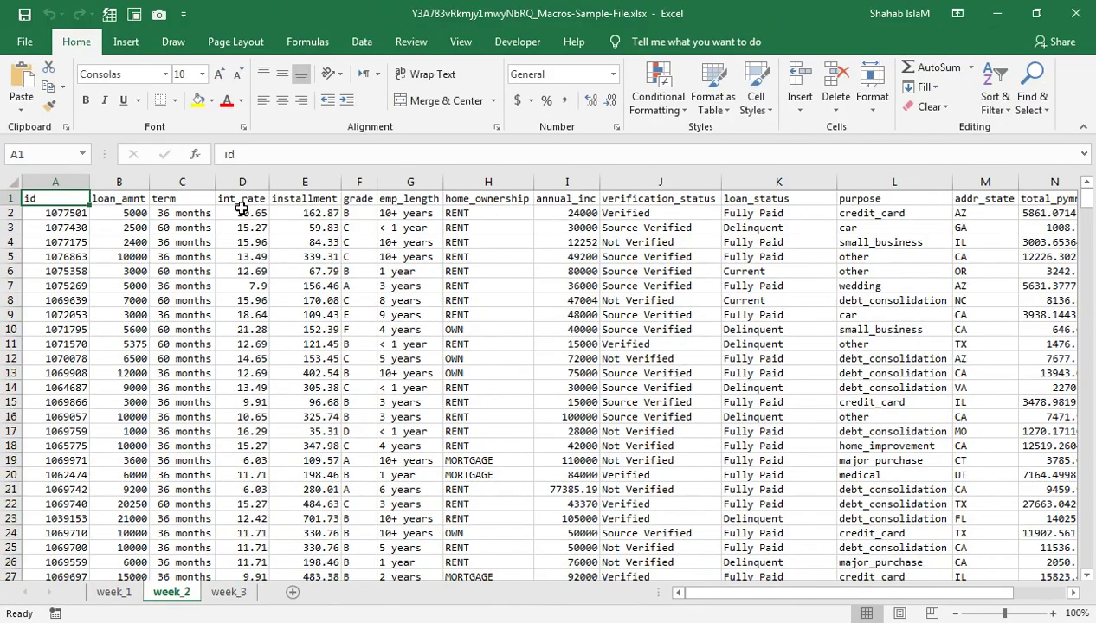
left_click(246, 592)
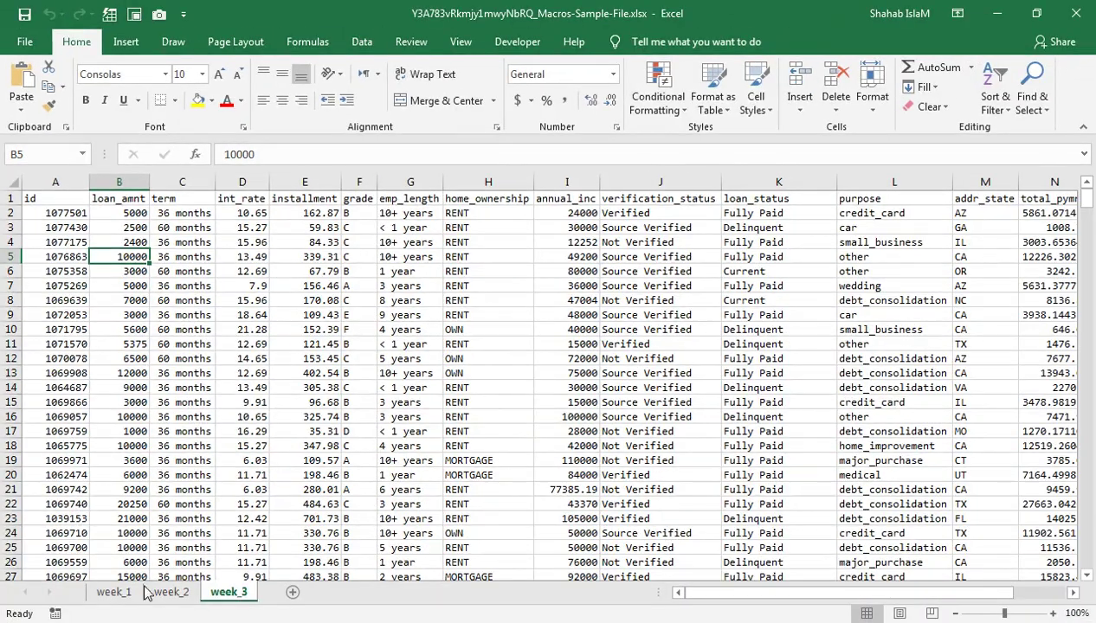
left_click(130, 596)
key("ctrl+Home")
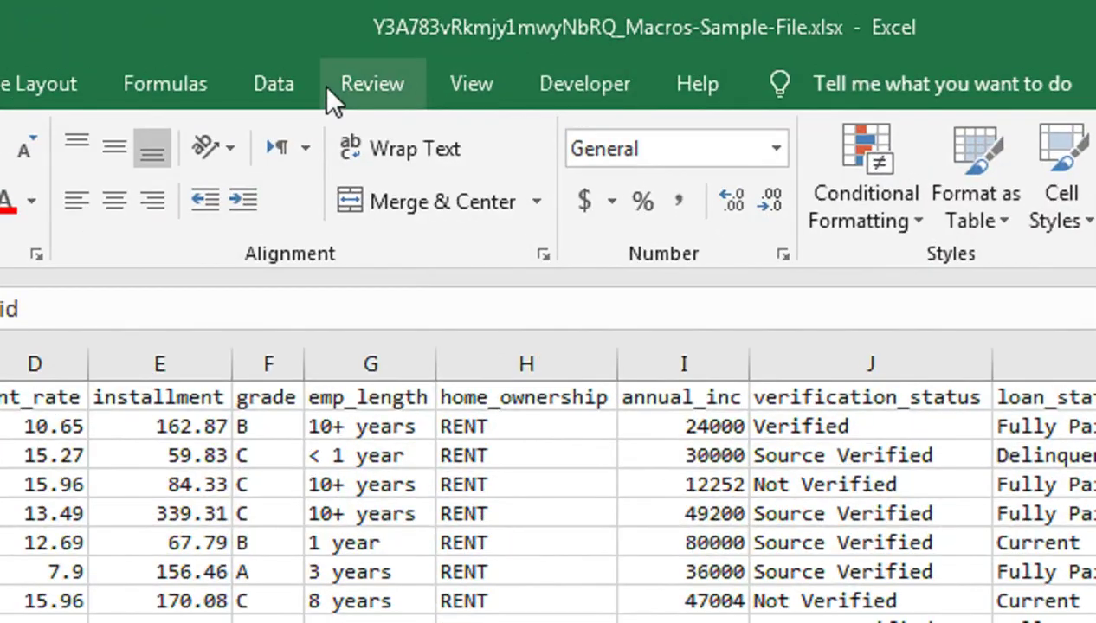
right_click(273, 80)
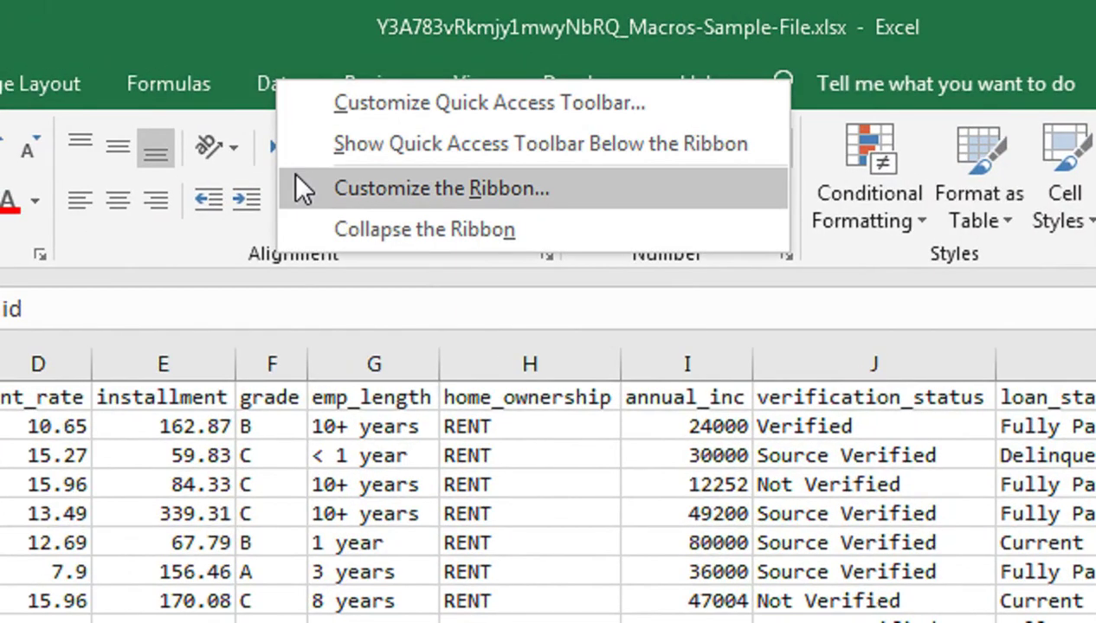
key("Escape")
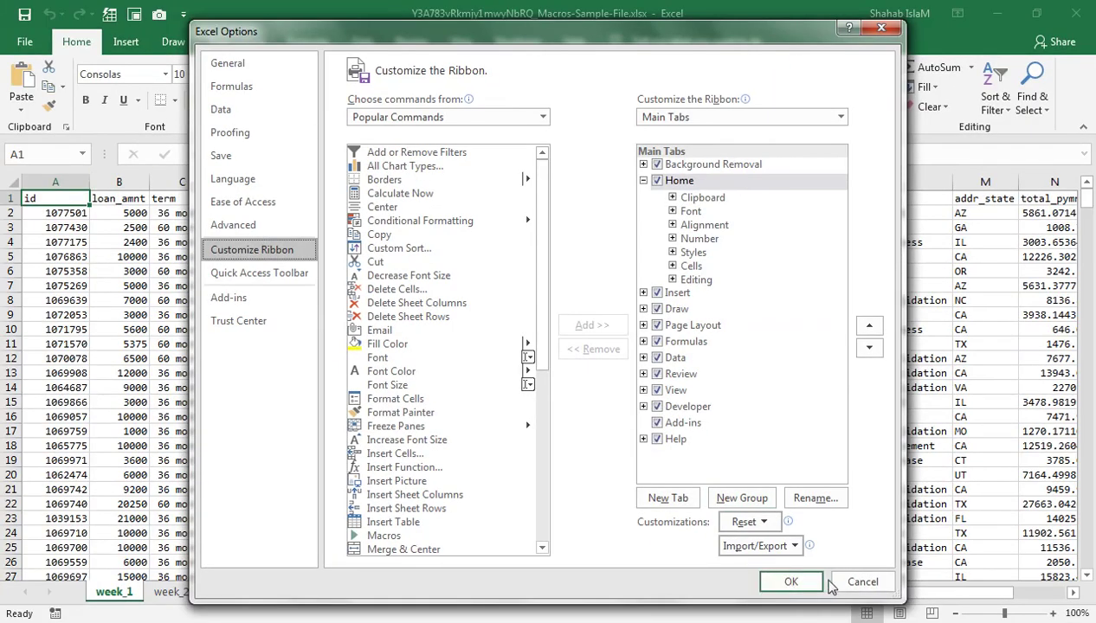
left_click(856, 581)
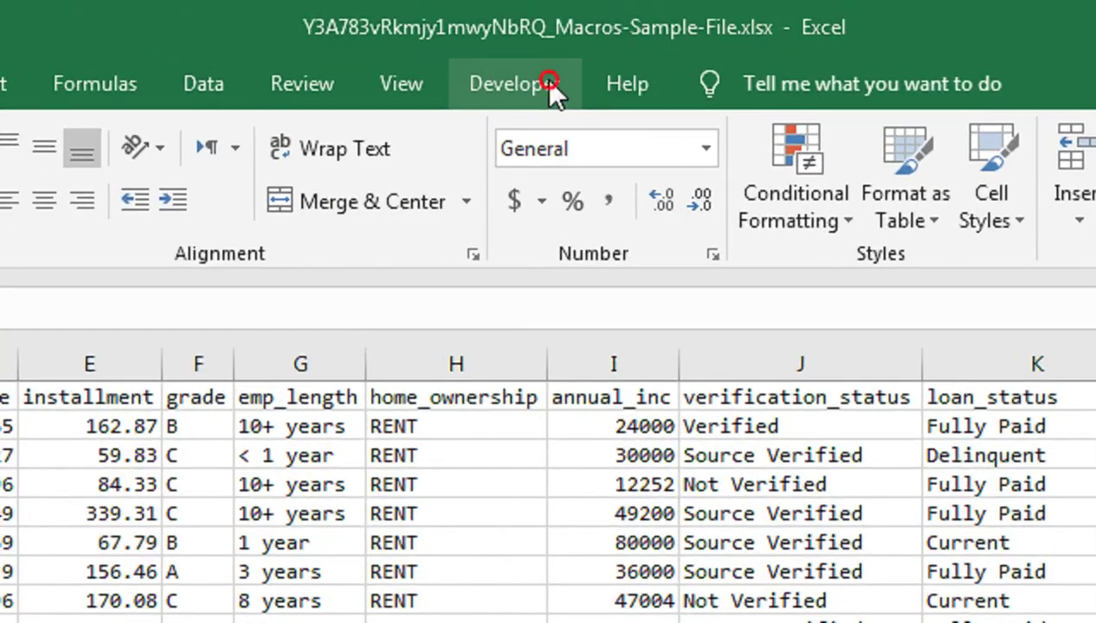
left_click(525, 42)
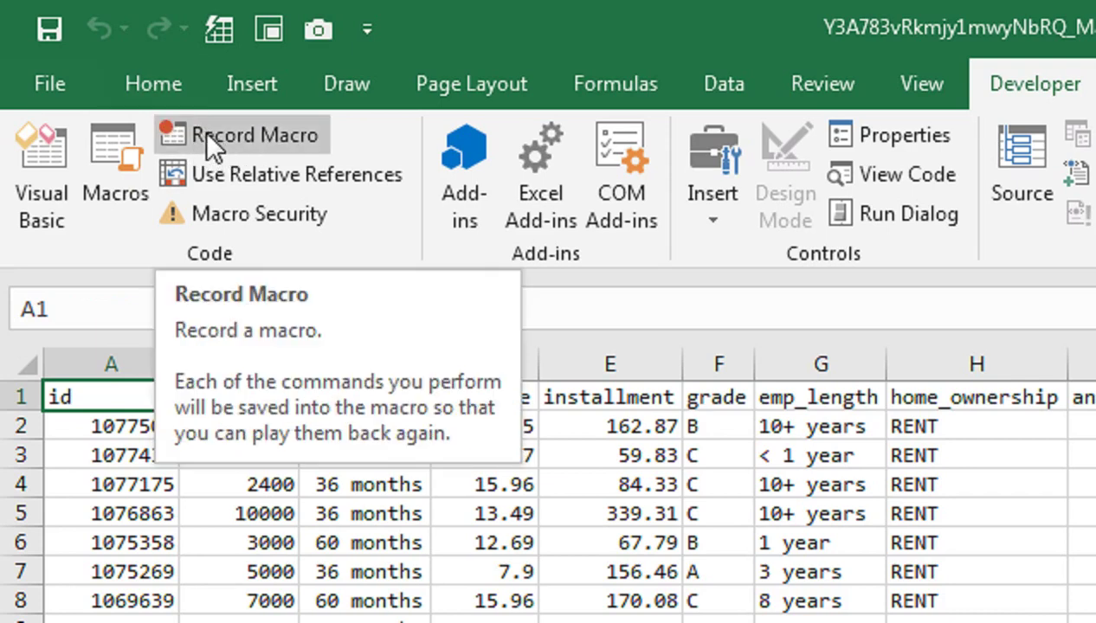
Open Record Macro from the Developer ribbon, defaulting to Macro1 stored in This Workbook
left_click(206, 135)
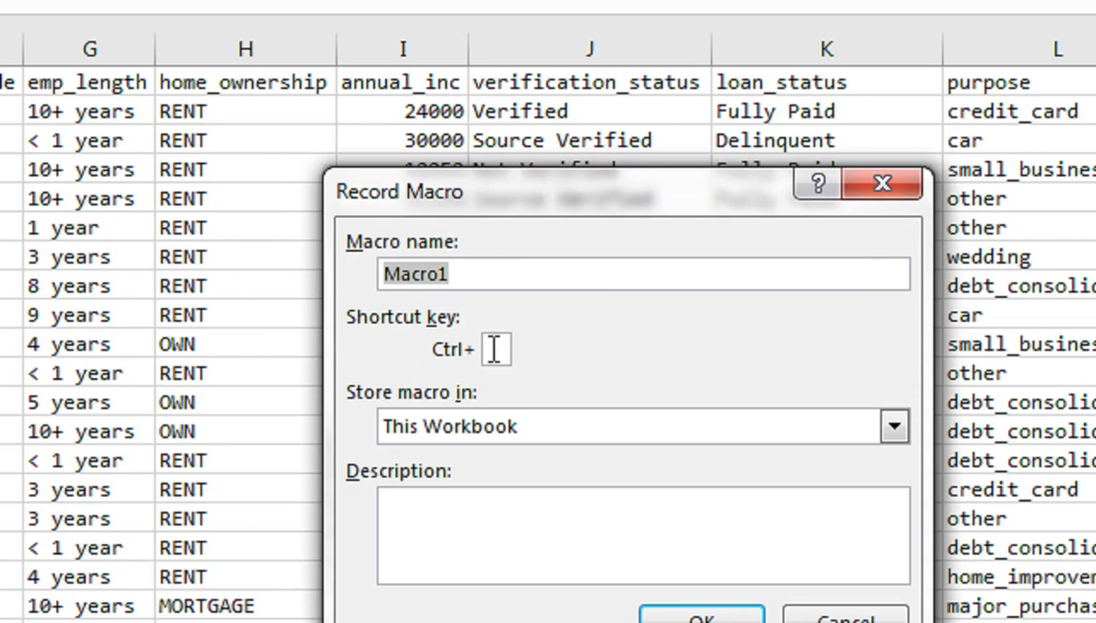
Give Macro1 the shortcut Ctrl+Shift+Q and start recording it in this workbook
left_click(502, 350)
type("Q")
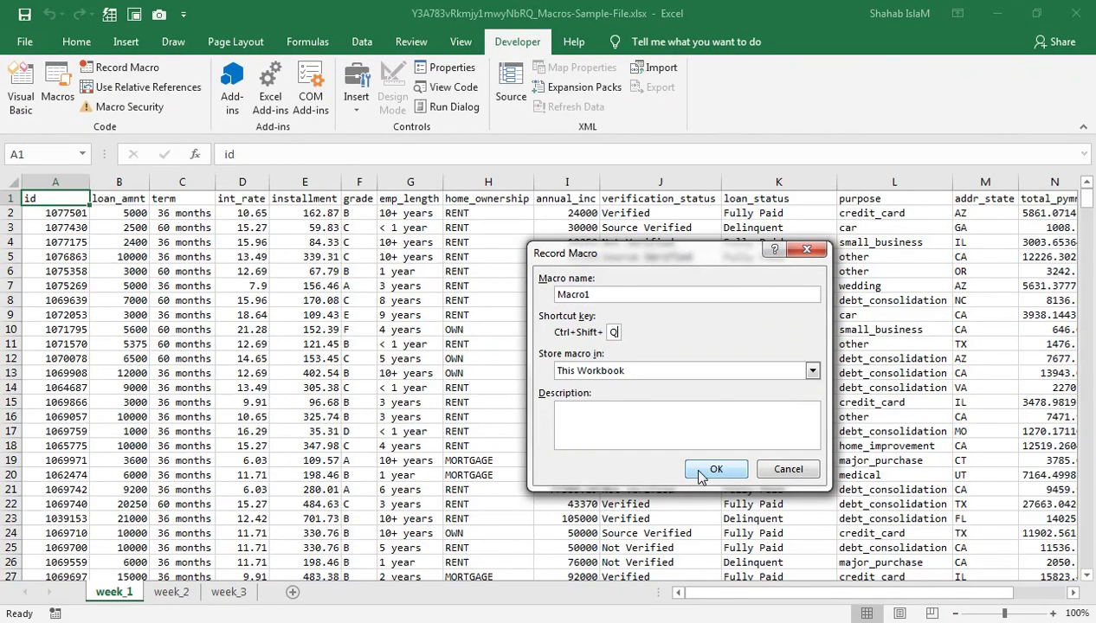
left_click(715, 469)
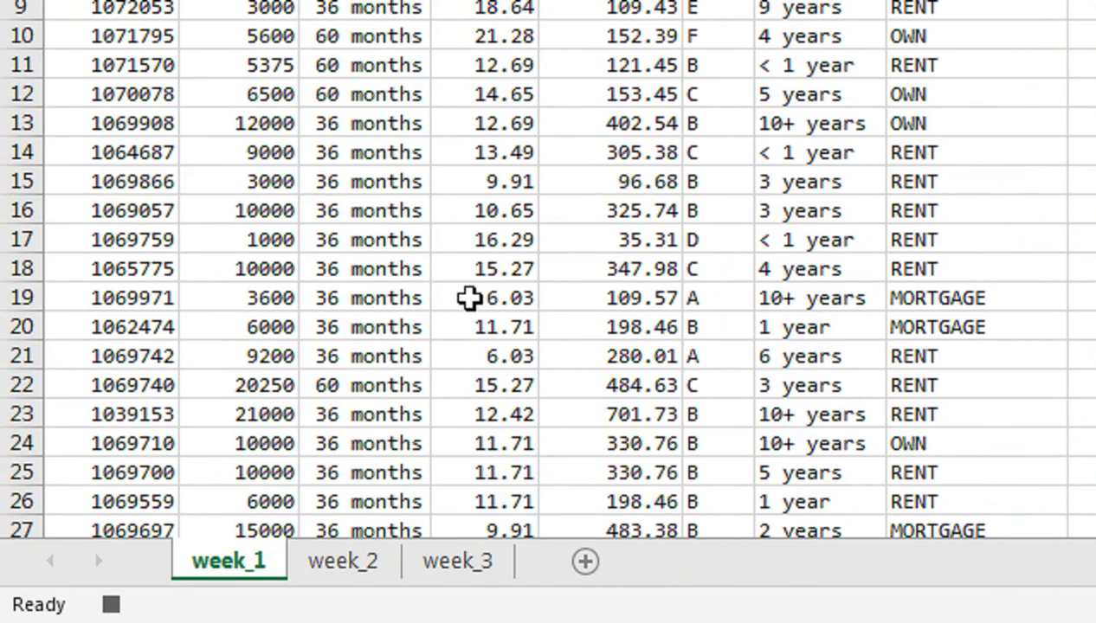
right_click(247, 579)
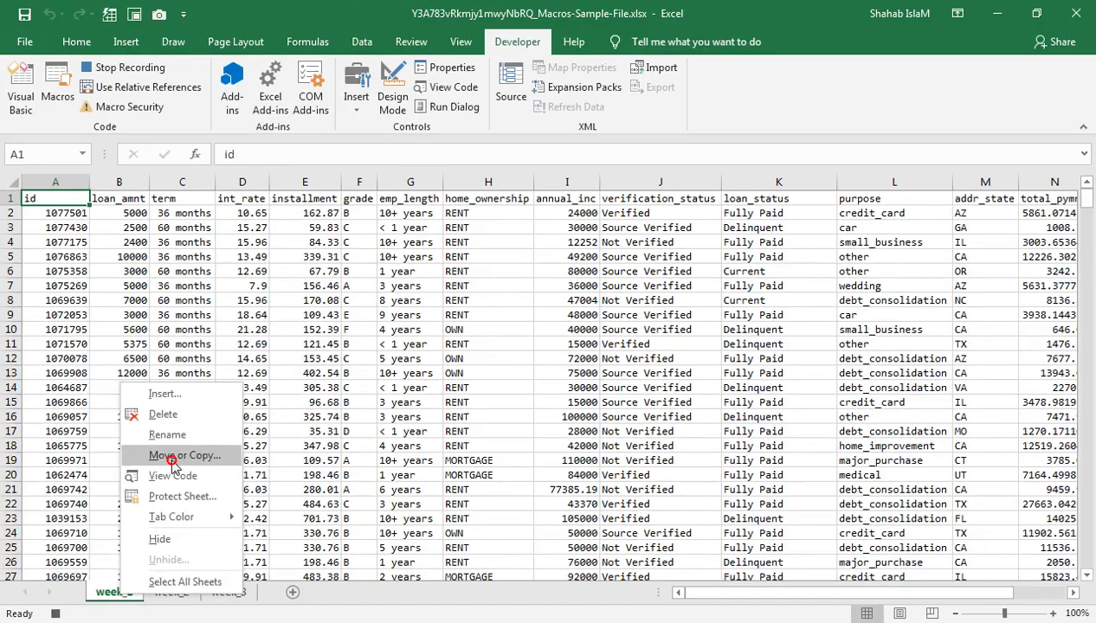
Duplicate the week_1 sheet with Move or Copy and Create a copy, producing week_1 (2)
left_click(342, 295)
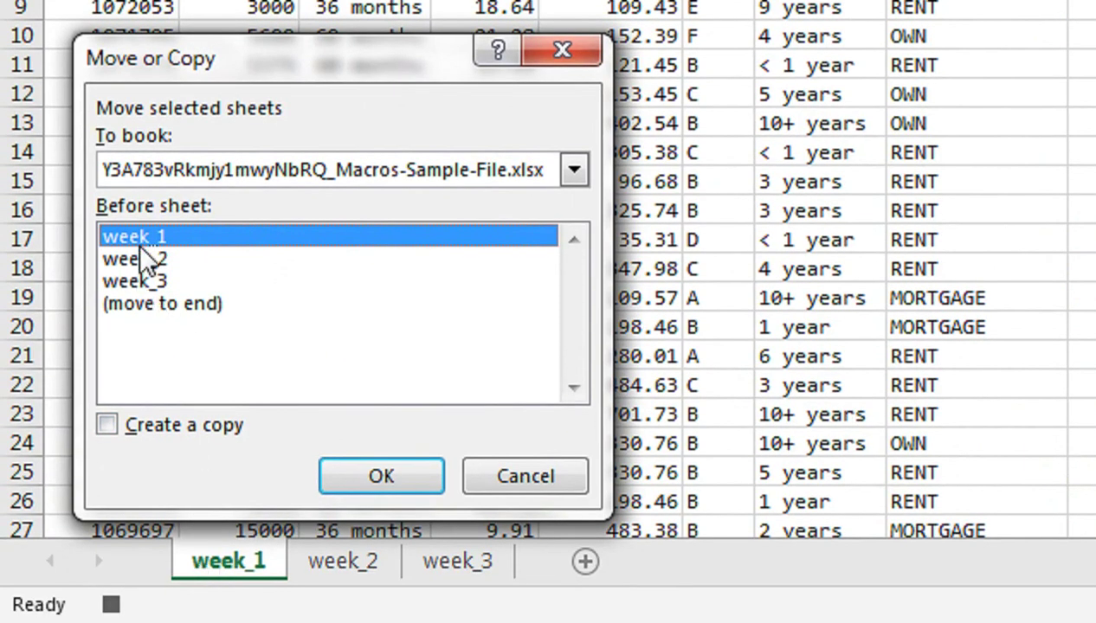
left_click(108, 424)
left_click(173, 549)
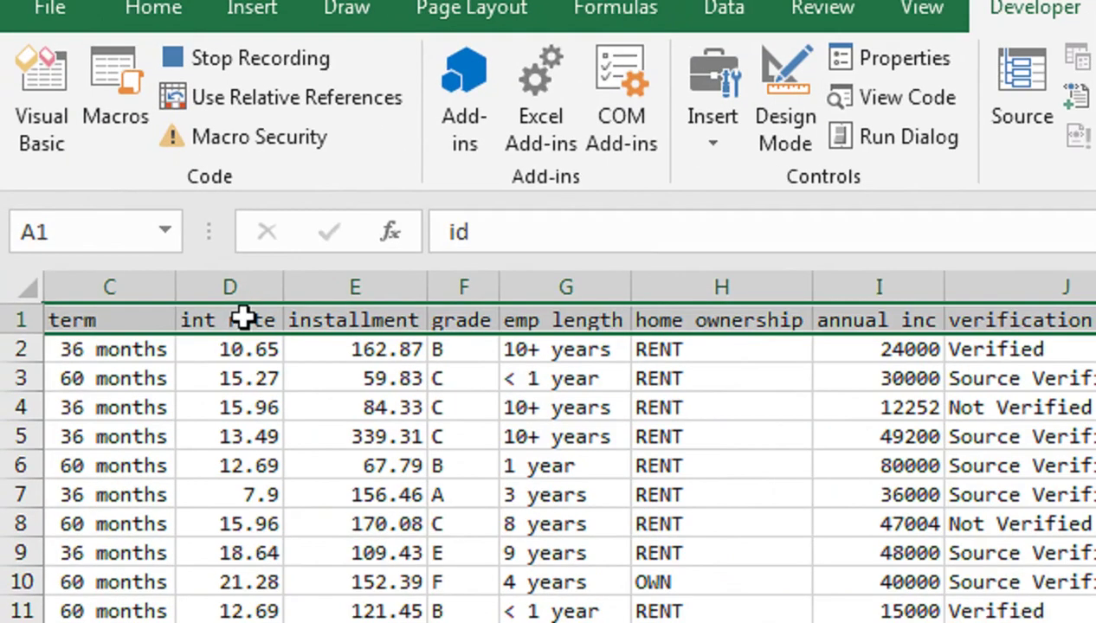
Raise the height of header row 1 to 20.25 points
left_click_drag(17, 207, 17, 207)
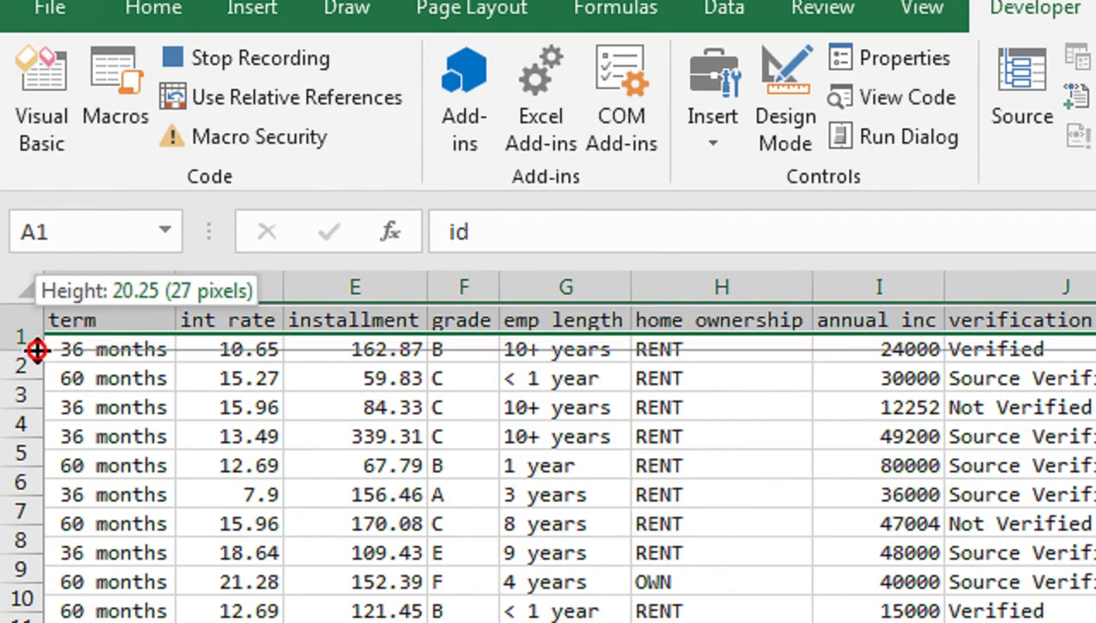
left_click_drag(35, 337, 41, 355)
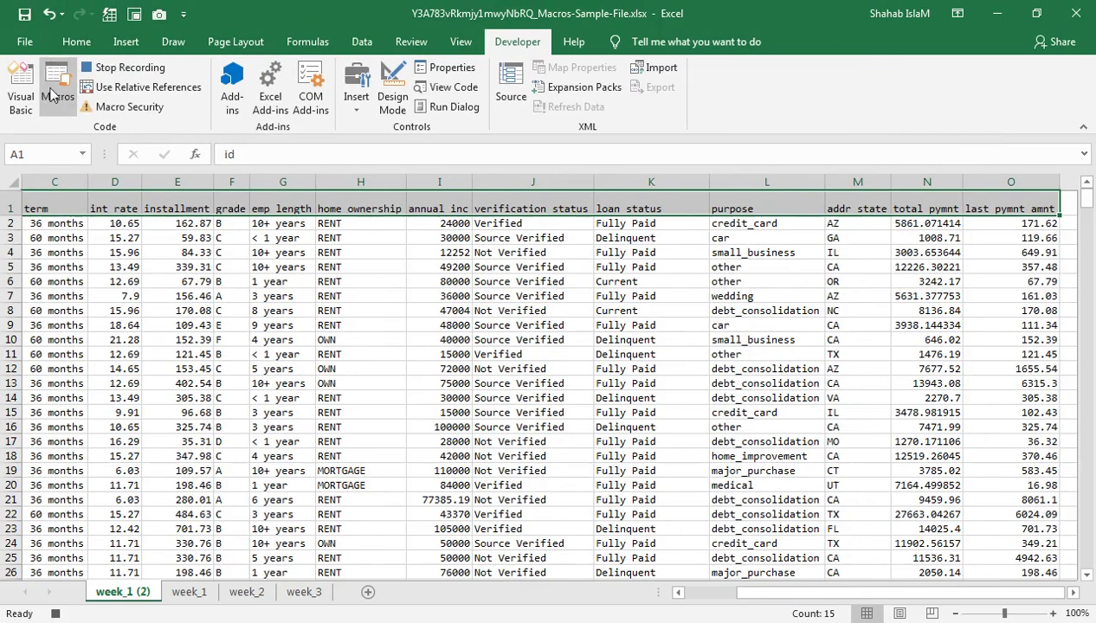
Center and middle-align the header row, bold it, and raise its font size from 10 to 11
left_click(76, 43)
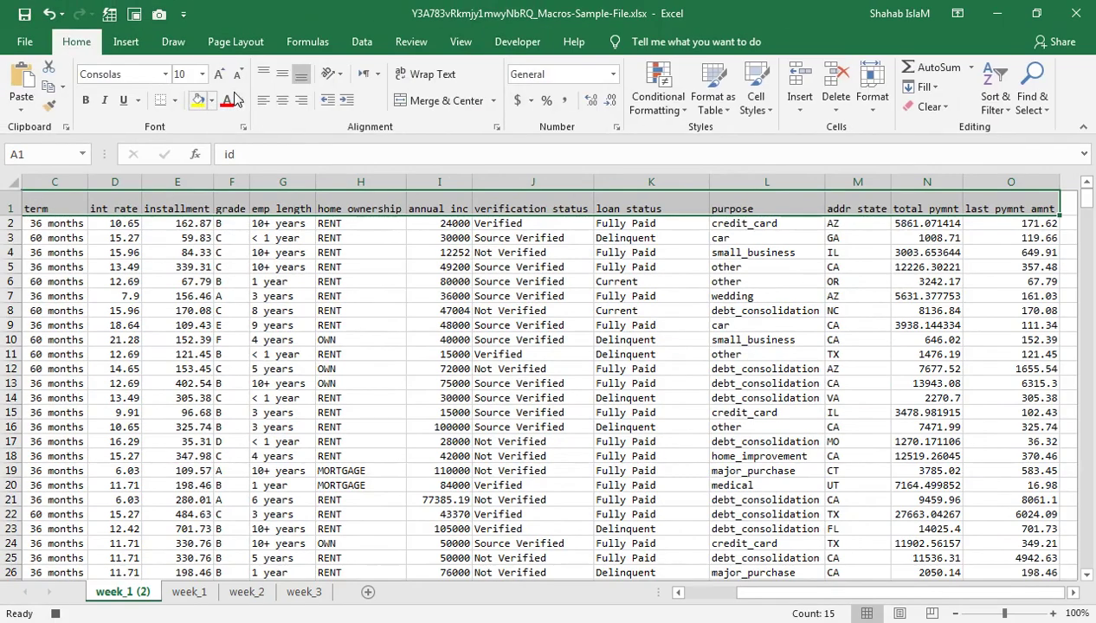
key("ctrl+Home")
left_click(282, 101)
left_click(282, 74)
left_click(85, 100)
left_click(218, 76)
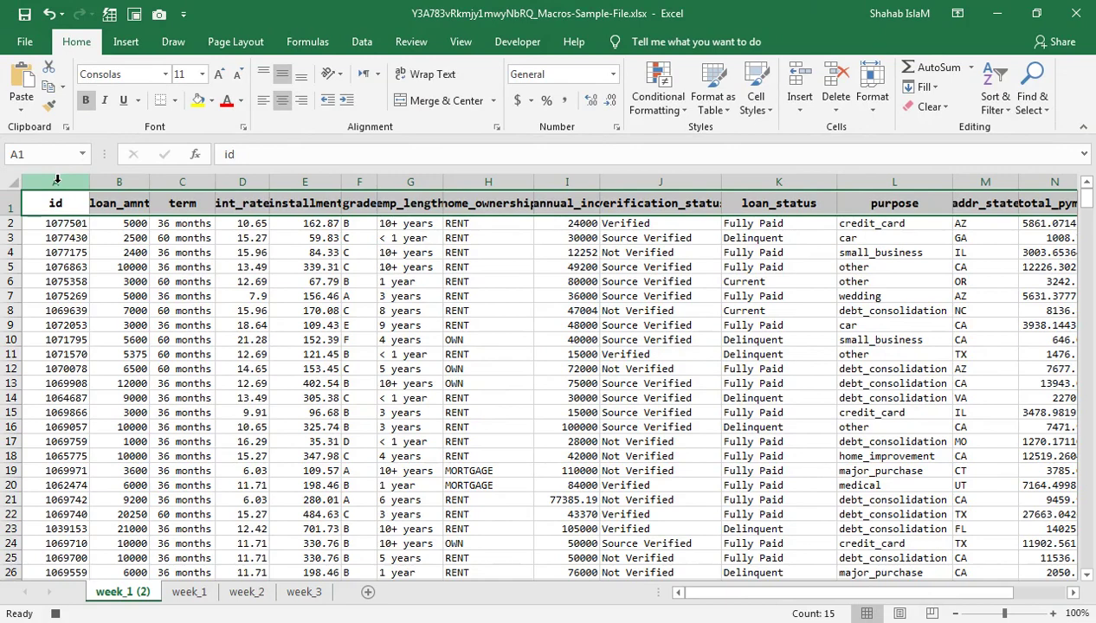
Auto-fit columns A through O so headers like verification_status and home_ownership show fully
left_click_drag(57, 179, 1037, 194)
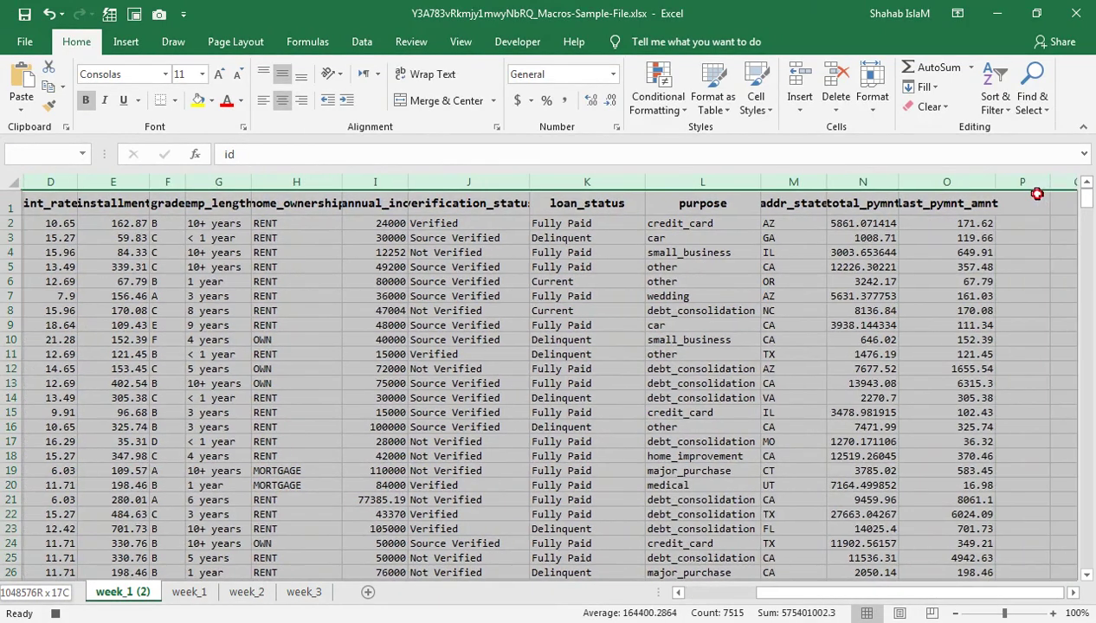
left_click_drag(1037, 194, 974, 190)
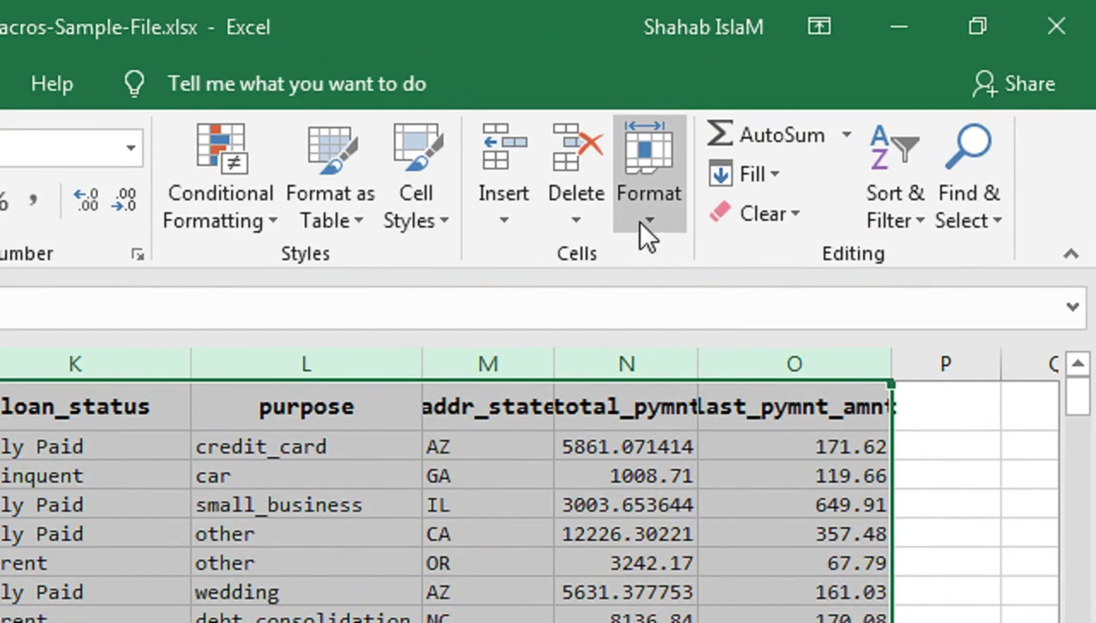
left_click(640, 221)
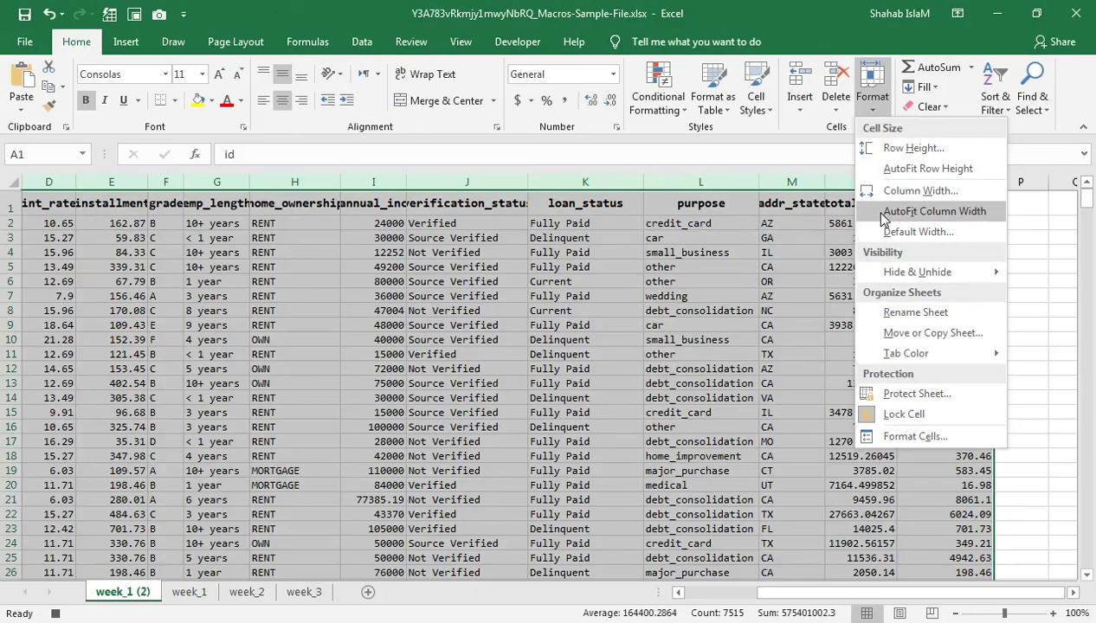
left_click(674, 439)
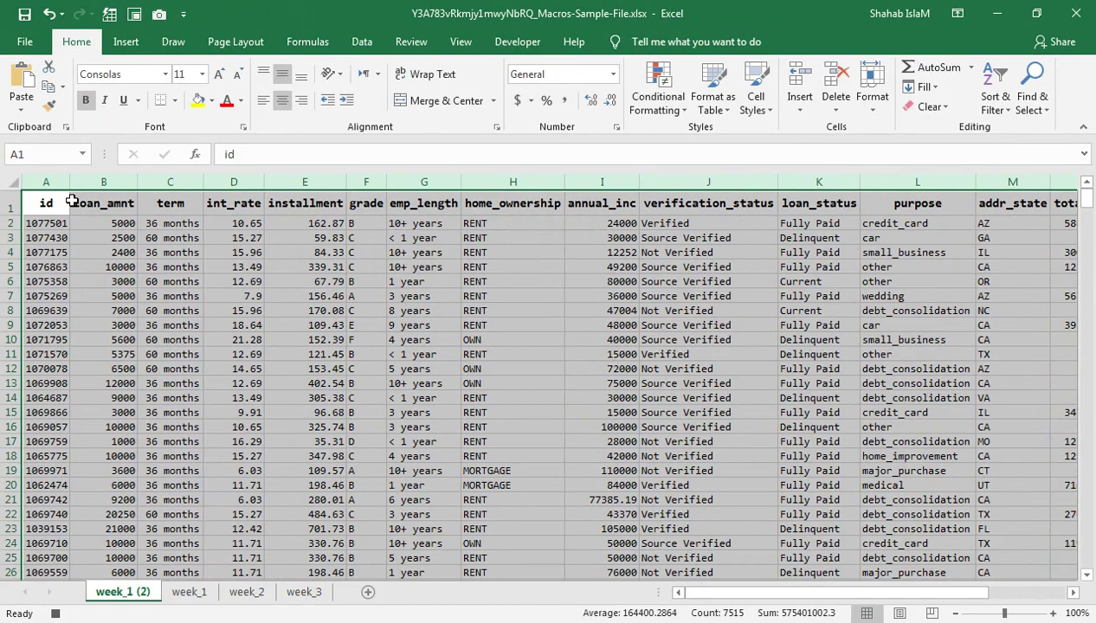
left_click(55, 205)
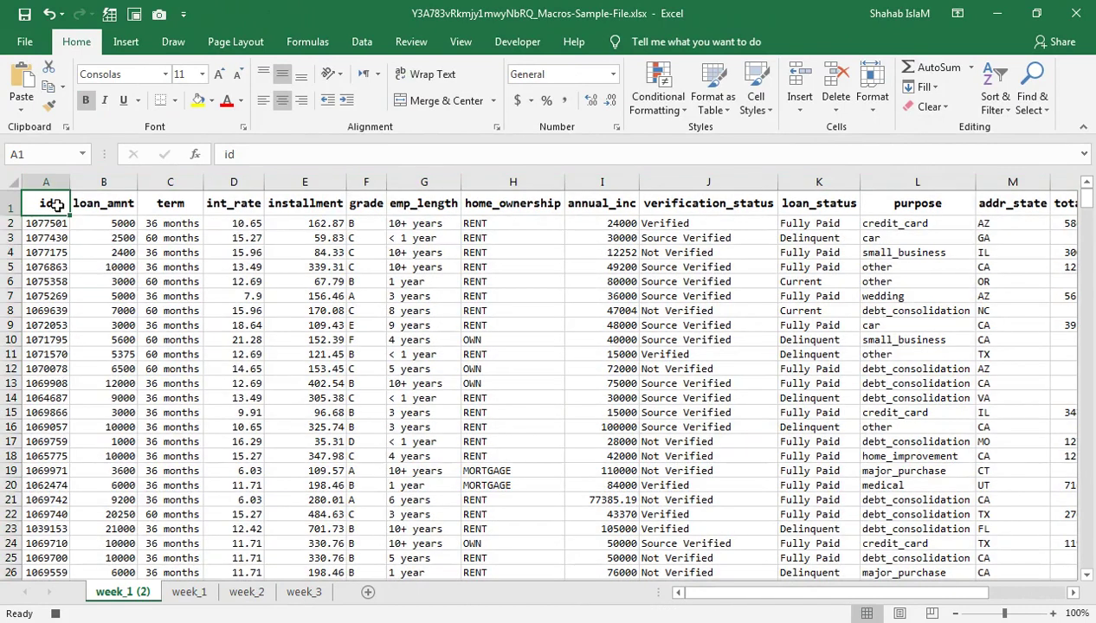
Apply All Borders to the whole loan table, from the header row down to row 501
key("ctrl+shift+Right")
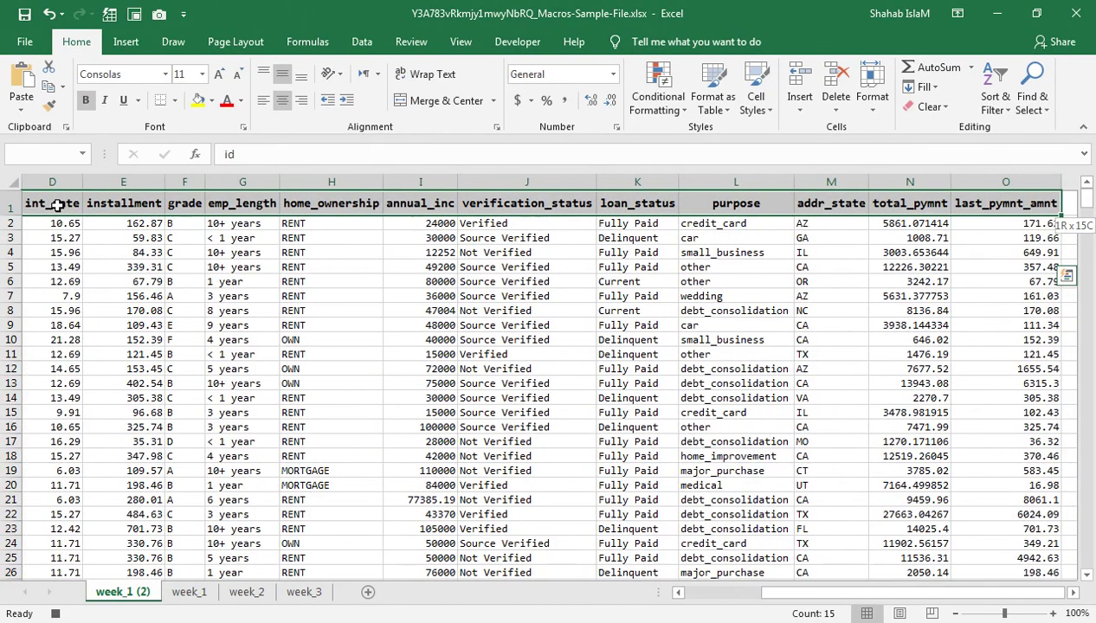
key("ctrl+shift+Down")
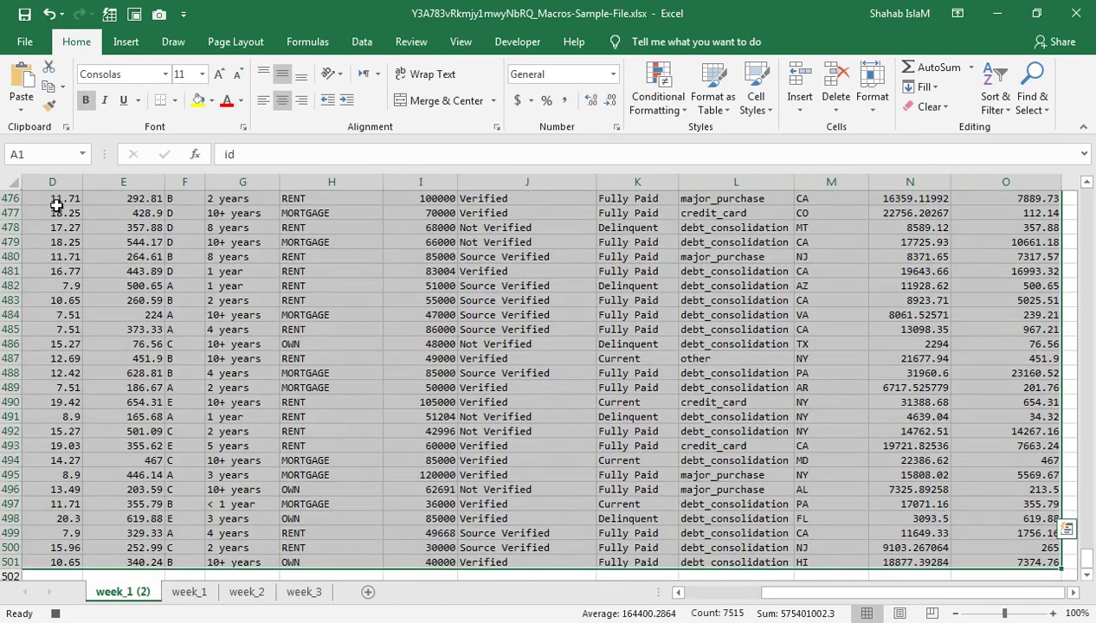
left_click(174, 100)
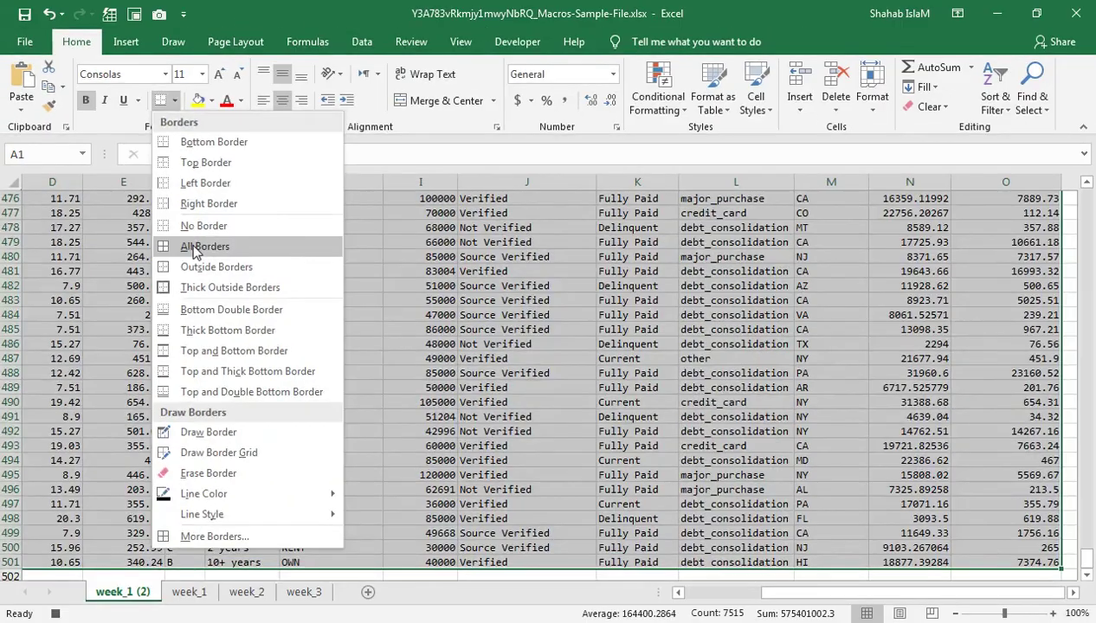
left_click(387, 318)
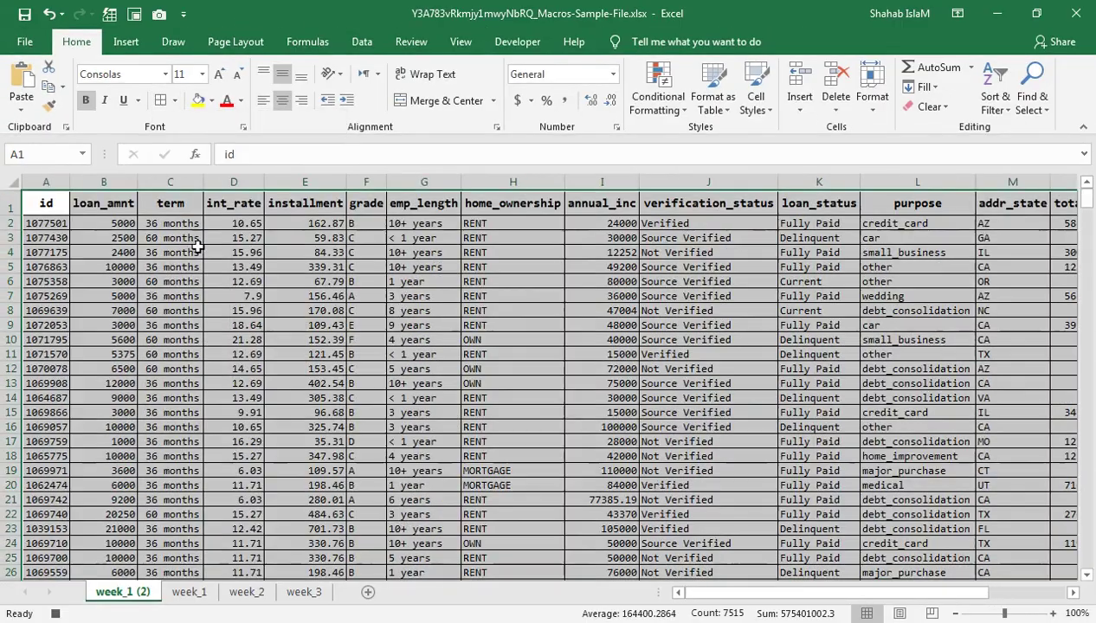
Select the table's header row from the id cell across to the last column
left_click(54, 212)
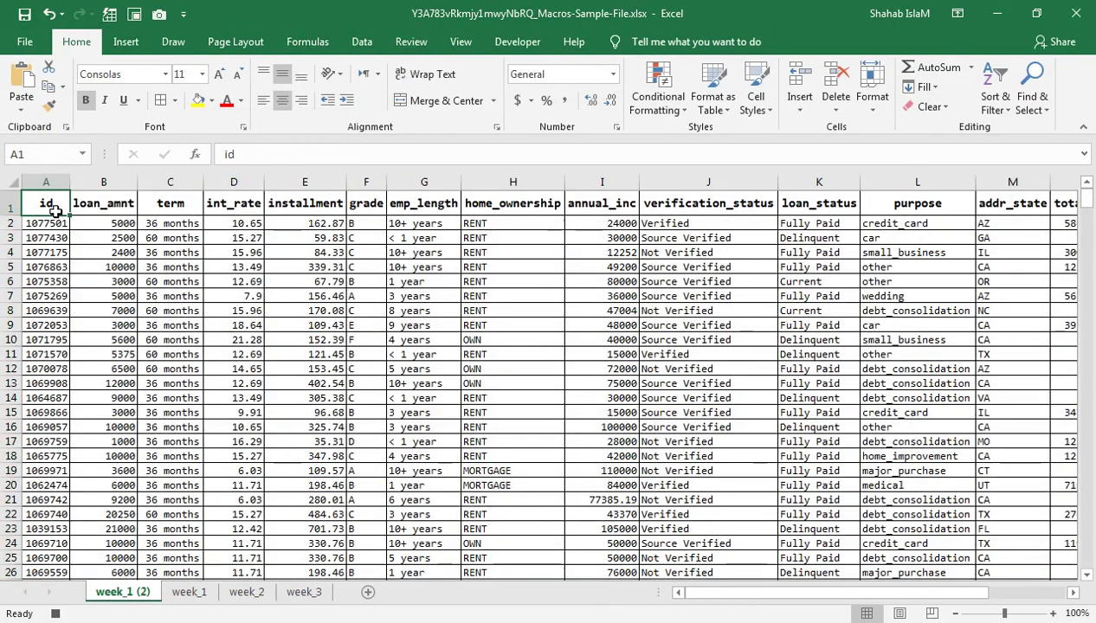
key("ctrl+shift+Right")
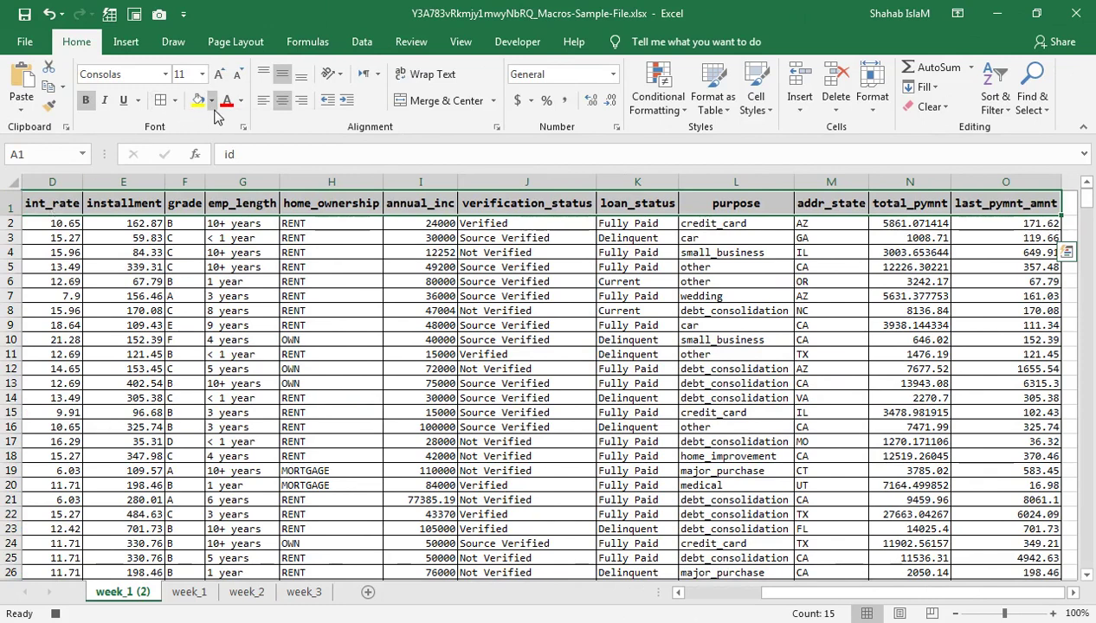
left_click(211, 100)
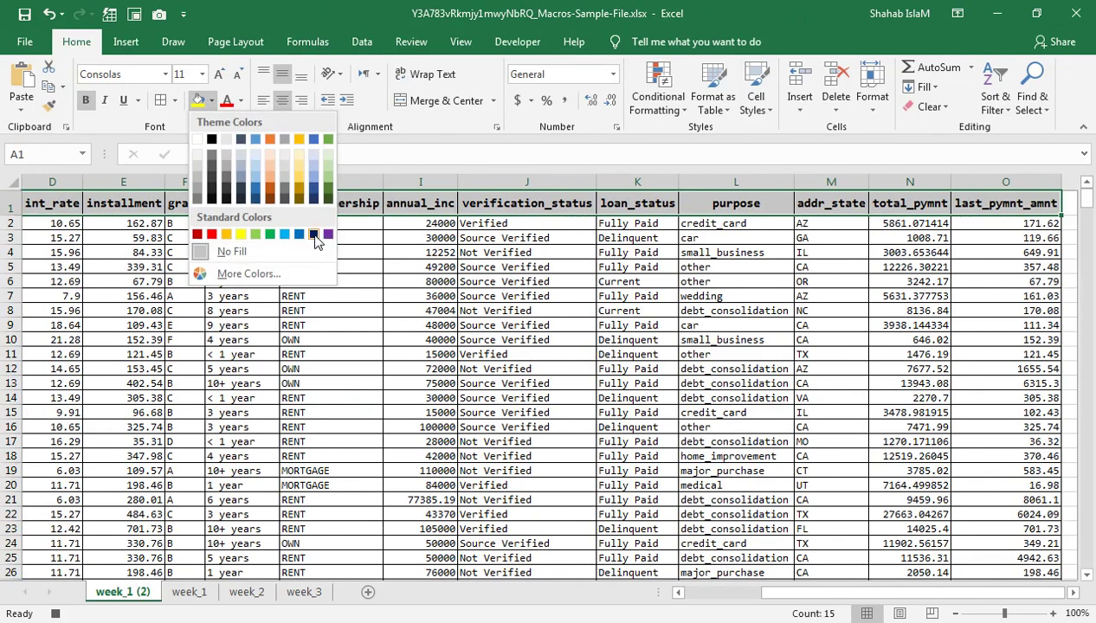
Give the header row a dark blue fill and white font colour
left_click(314, 237)
left_click(241, 101)
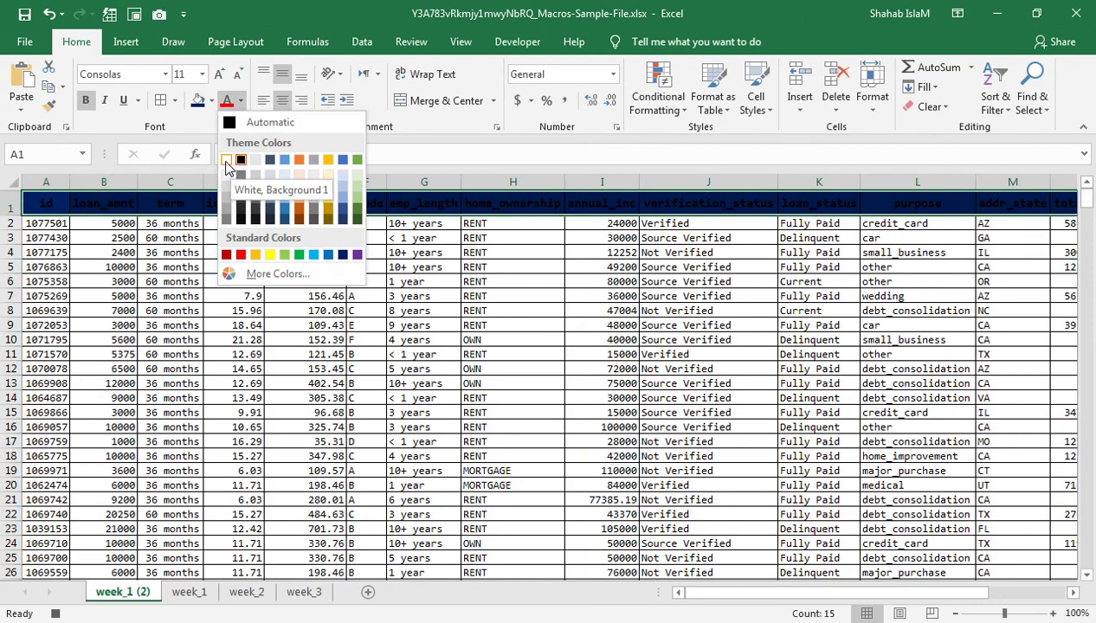
left_click(226, 161)
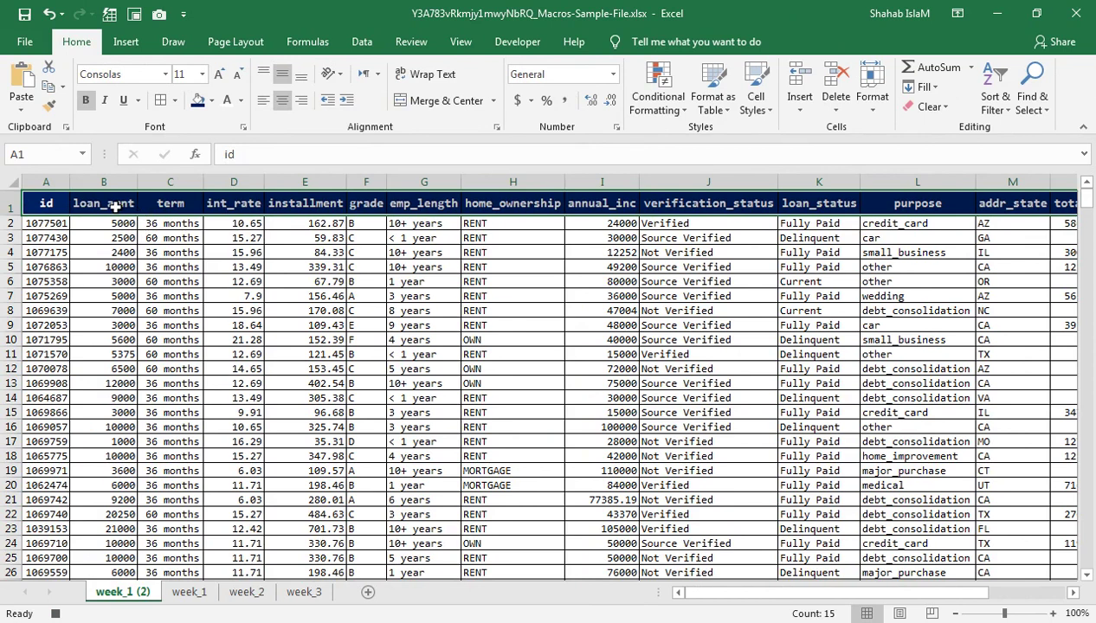
key("ctrl+q")
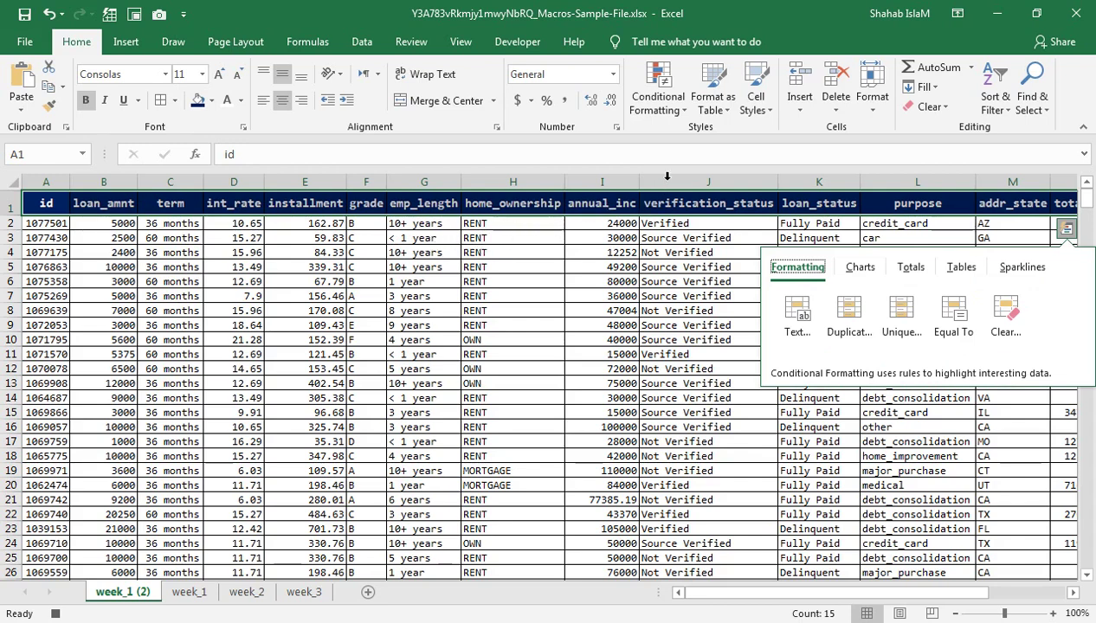
Delete the verification_status, emp_length and home_ownership columns, leaving last_pymnt_amnt in column L
left_click(666, 182)
right_click(666, 182)
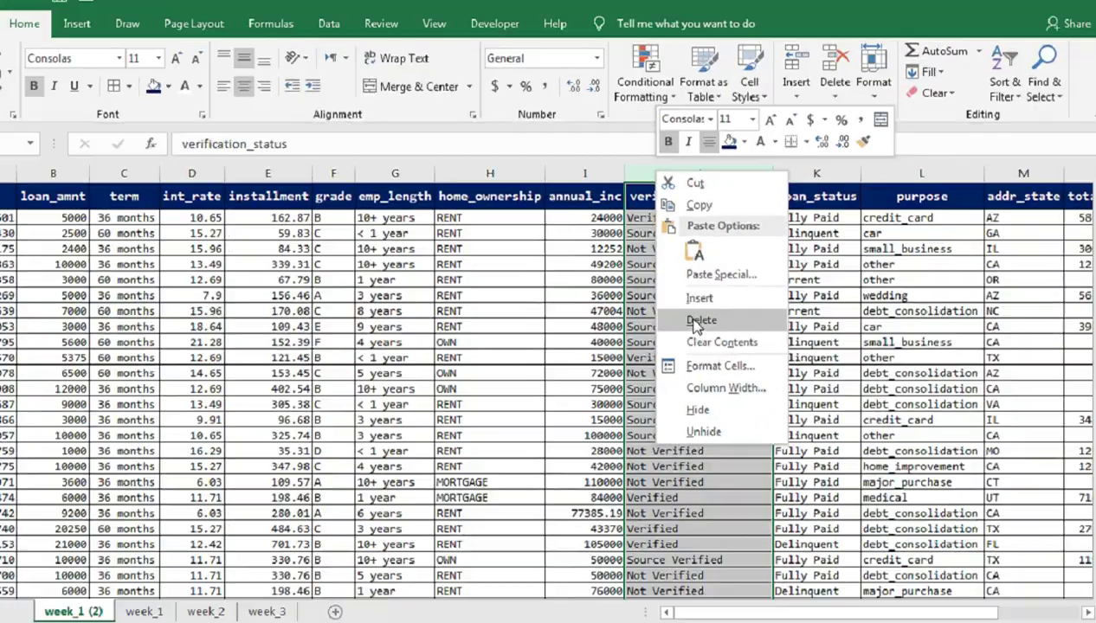
left_click(562, 336)
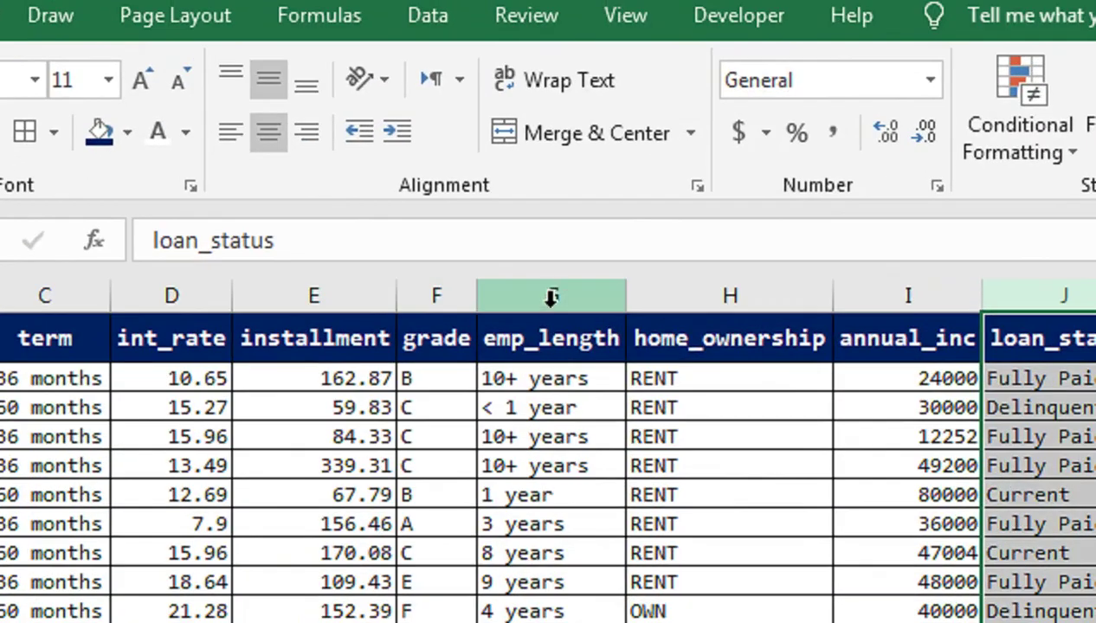
right_click(424, 182)
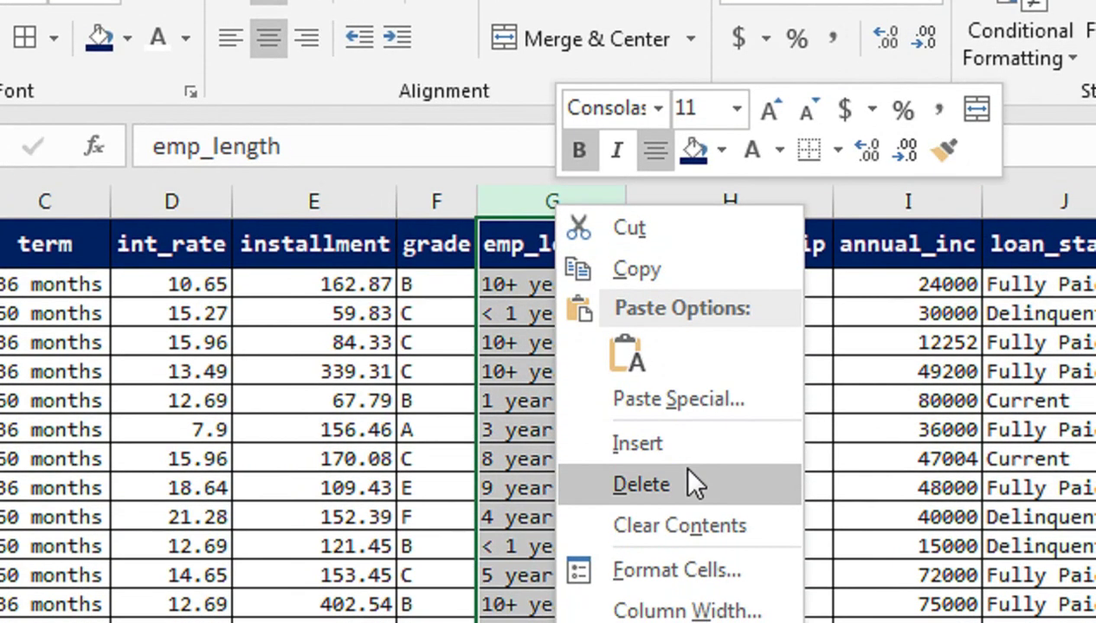
left_click(695, 485)
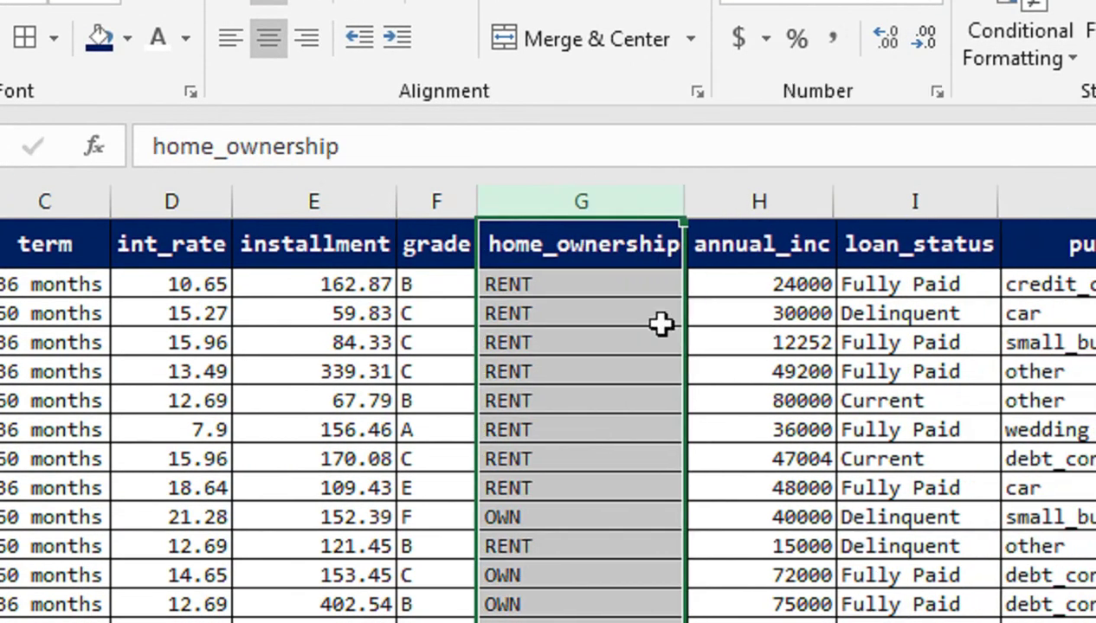
right_click(553, 210)
left_click(636, 478)
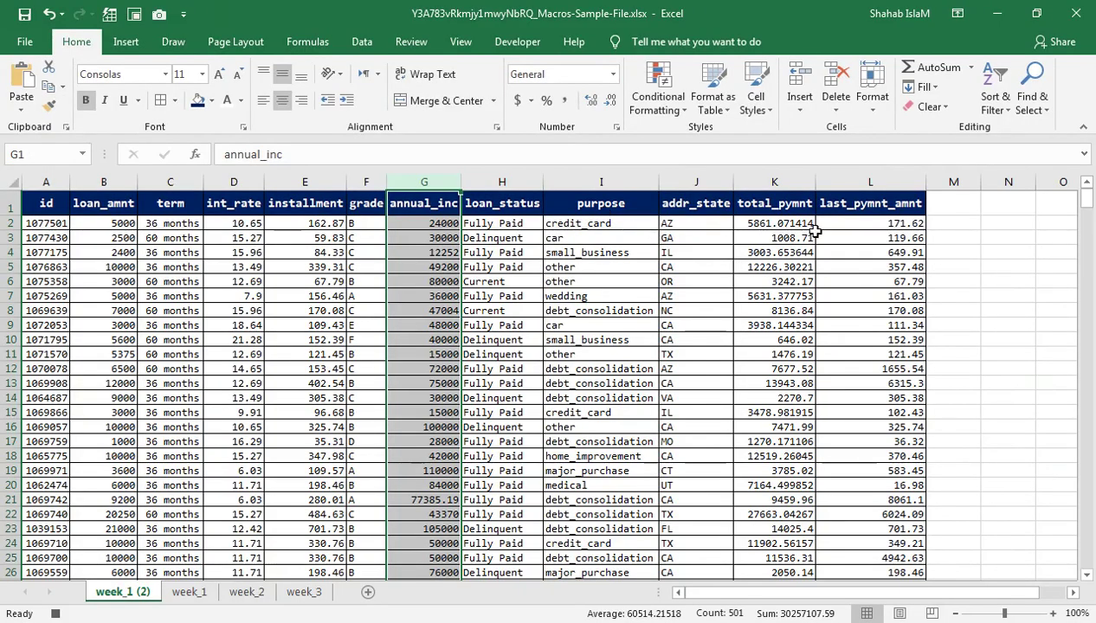
left_click(839, 225)
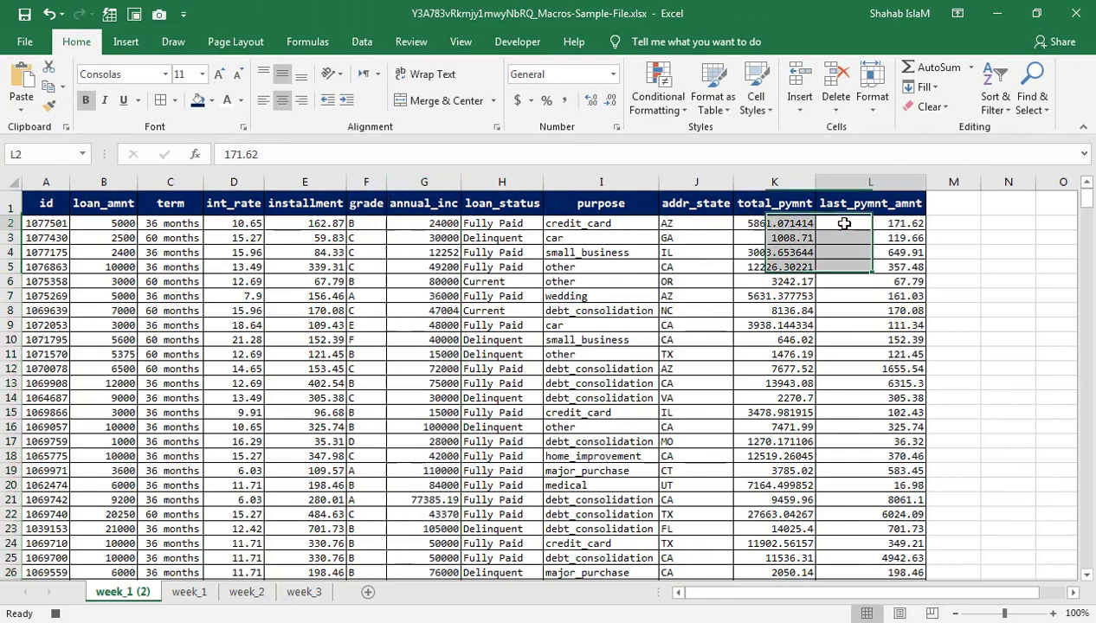
Apply comma style with thousands separators to the last_pymnt_amnt, annual_inc and loan_amnt columns
key("ctrl+shift+Down")
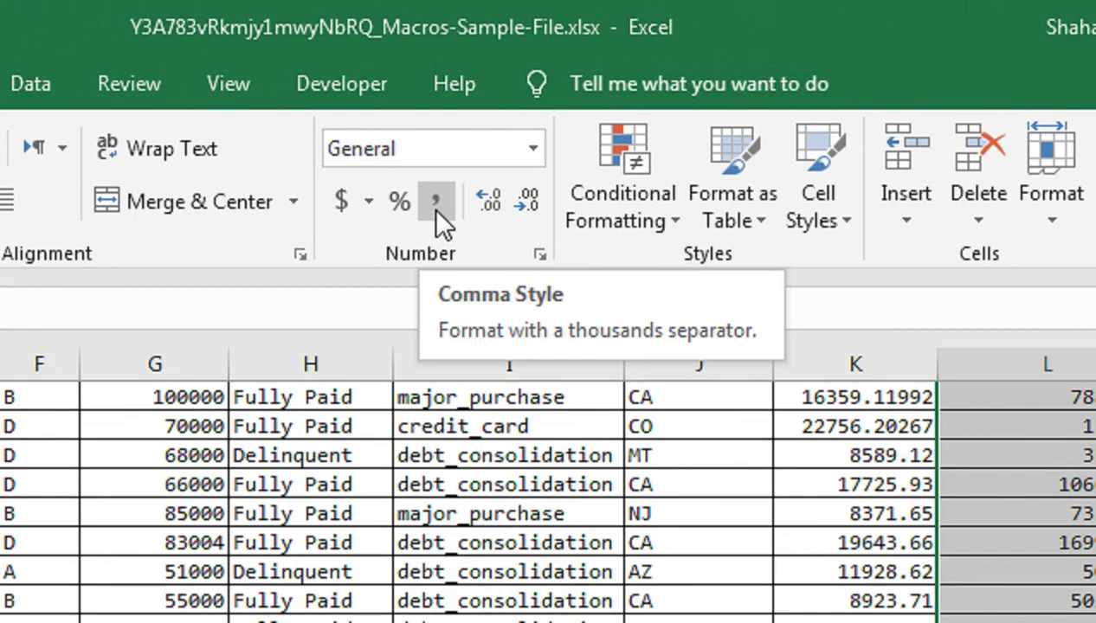
left_click(436, 204)
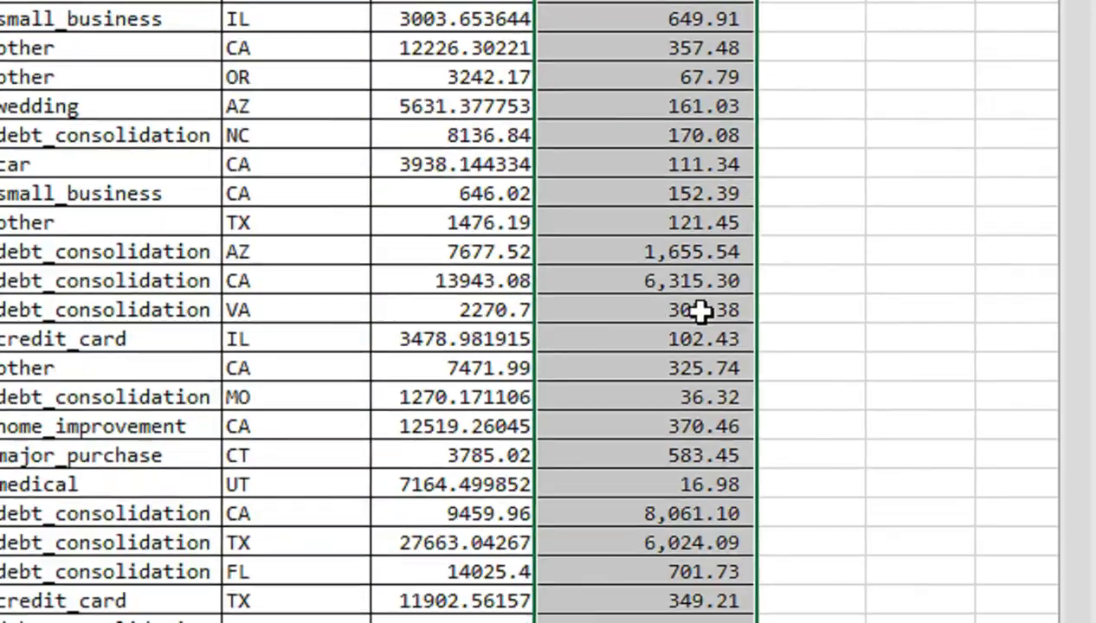
left_click(836, 370)
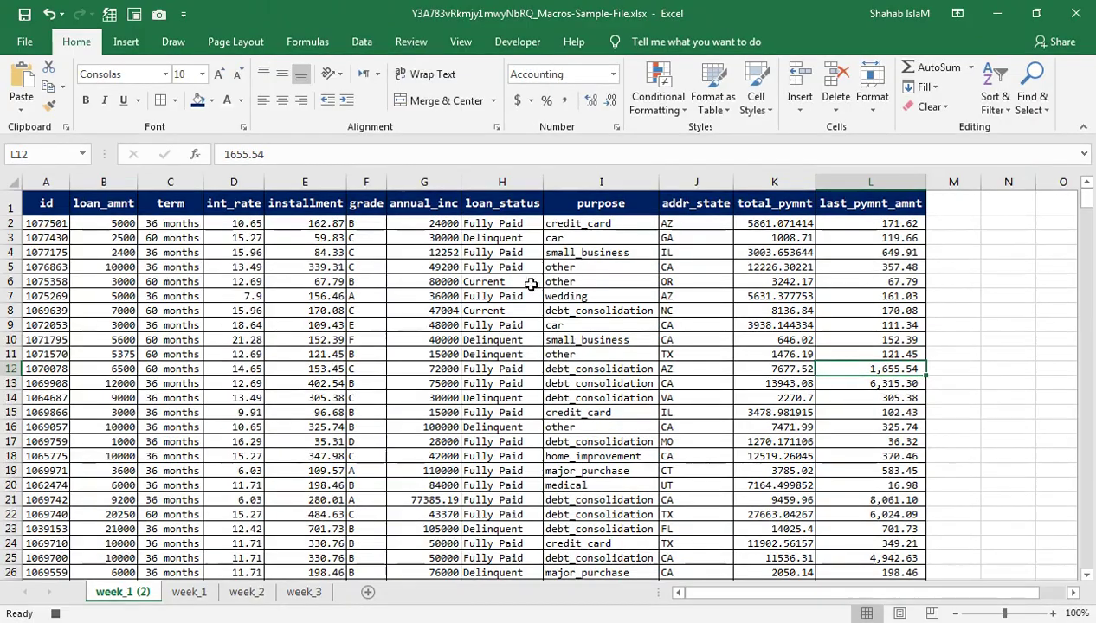
left_click(426, 225)
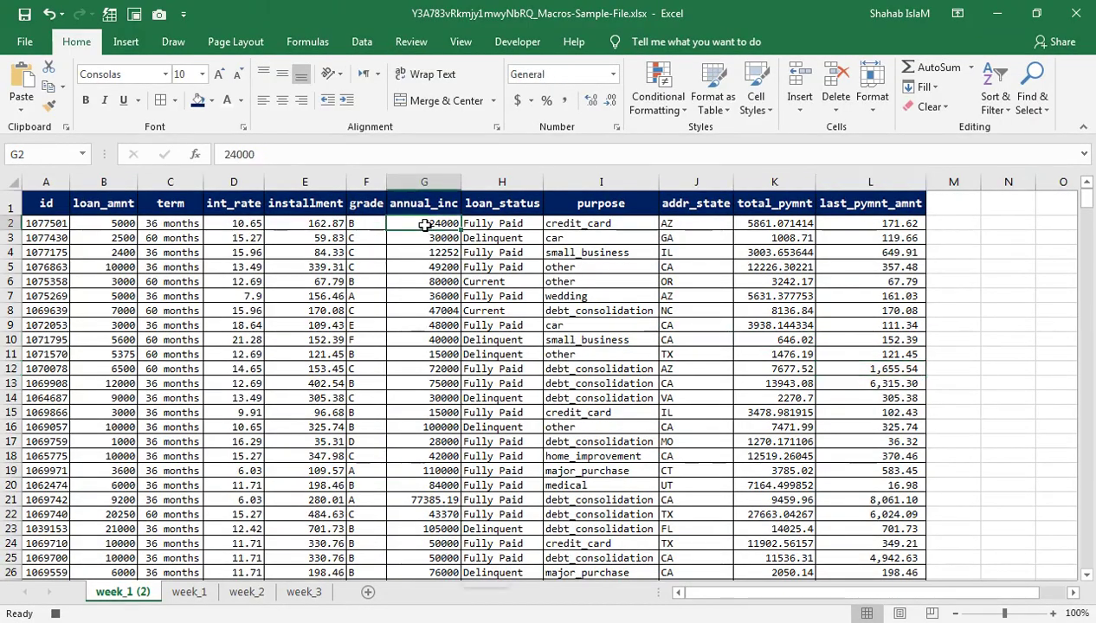
key("ctrl+shift+Down")
left_click(562, 101)
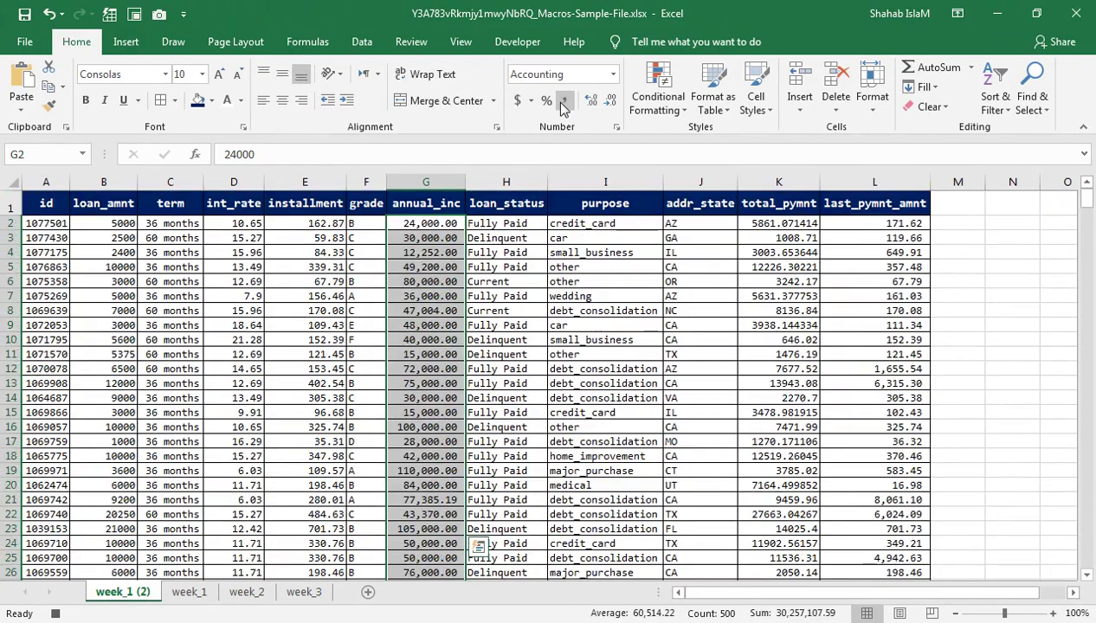
left_click(117, 227)
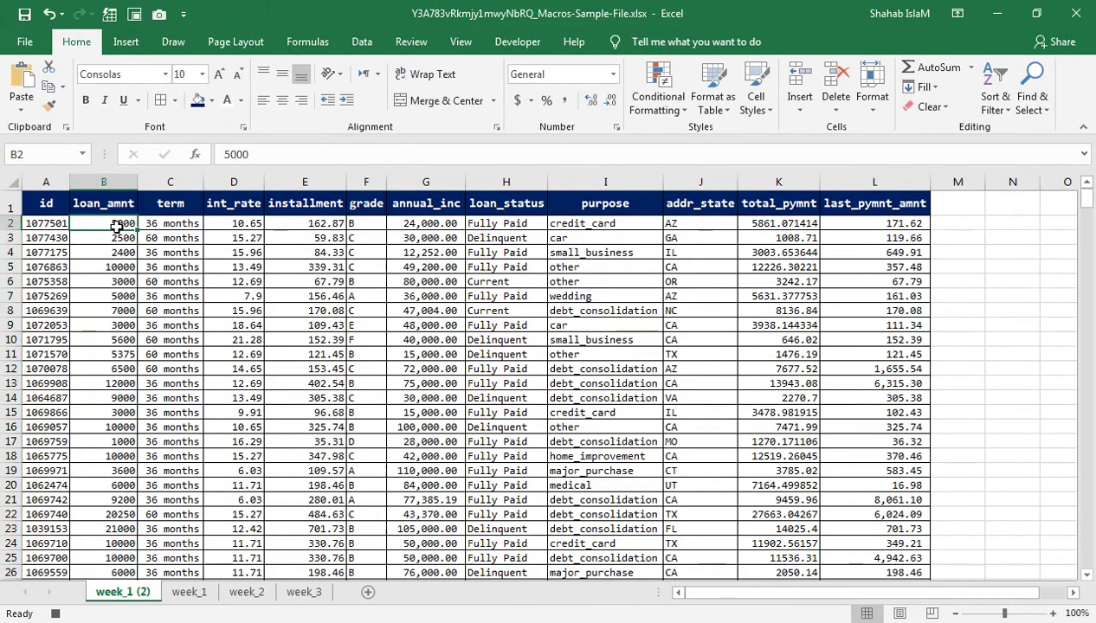
key("ctrl+shift+Down")
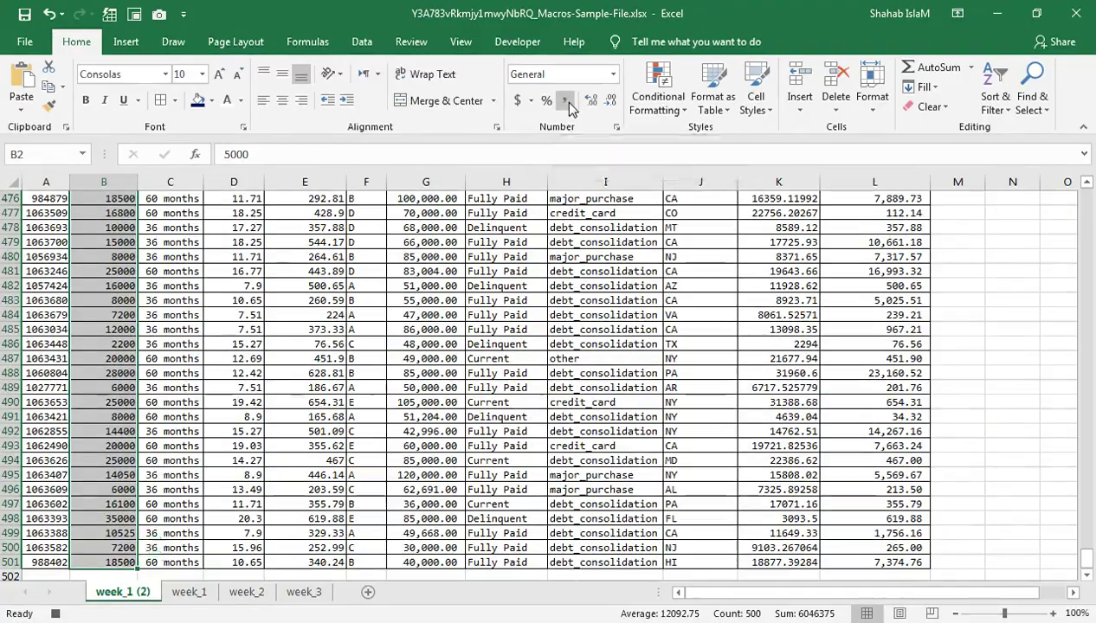
left_click(563, 101)
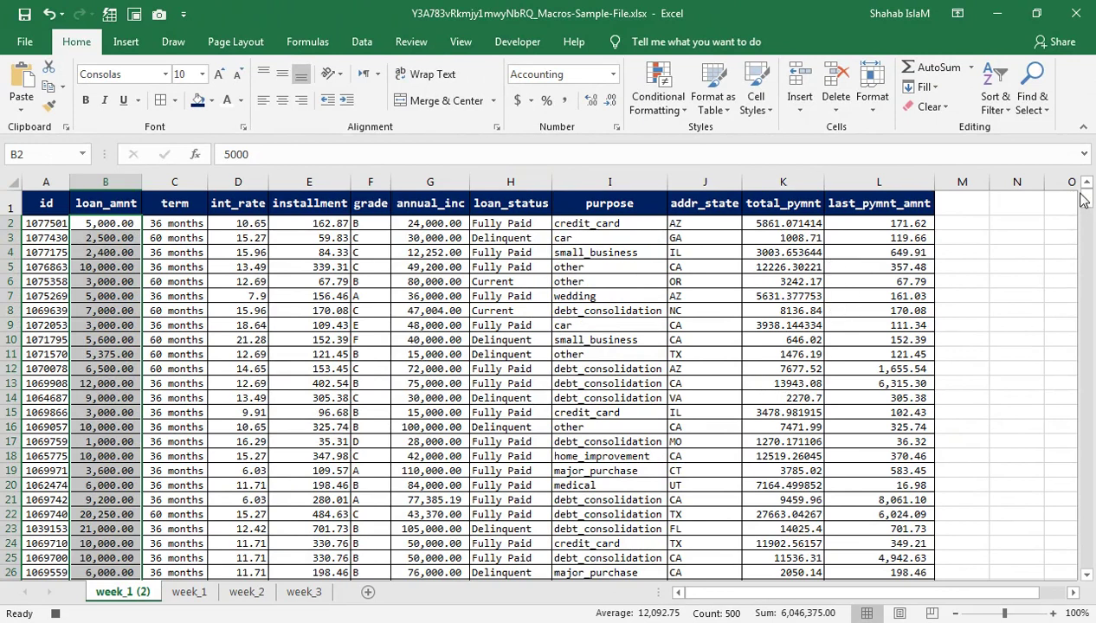
Scroll down to row 501 and select the empty cell L502 below last_pymnt_amnt
left_click_drag(1086, 192, 1090, 495)
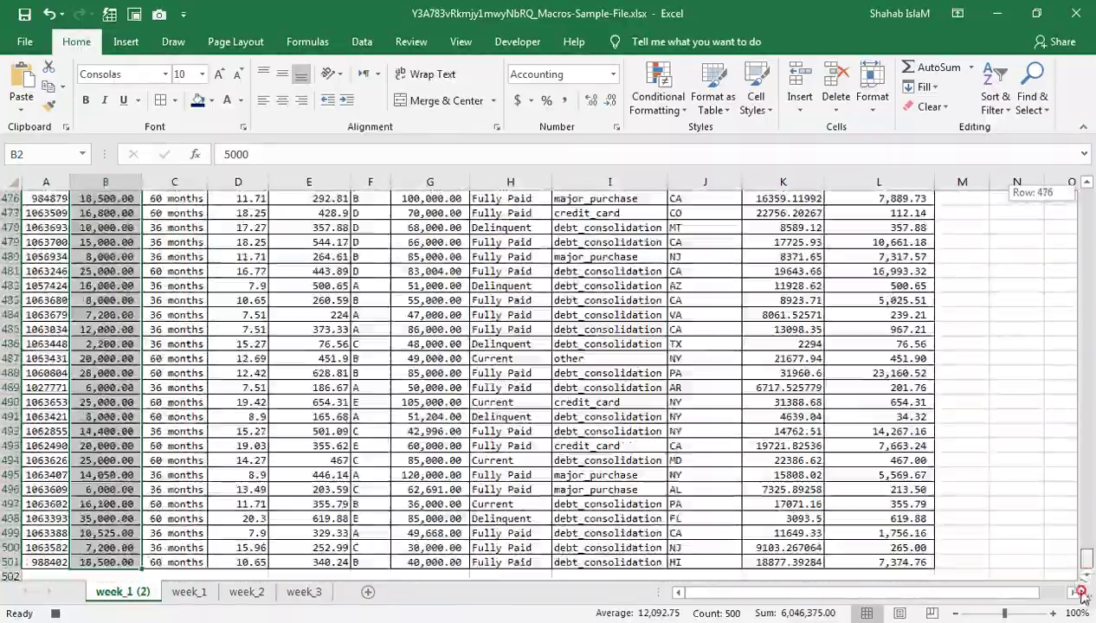
left_click_drag(1091, 495, 1087, 562)
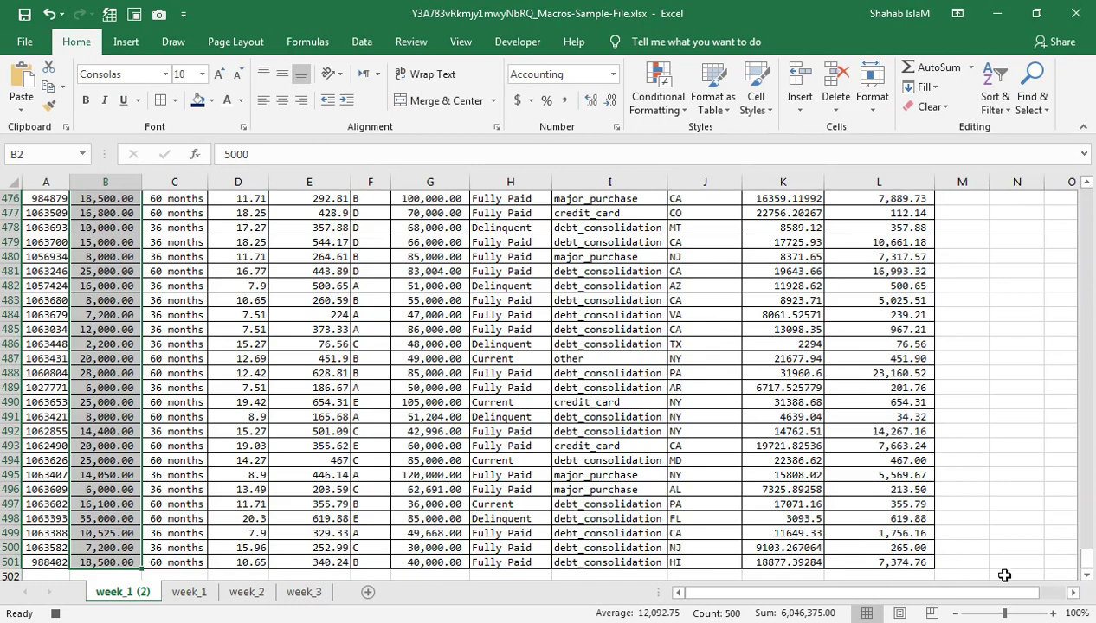
left_click(888, 577)
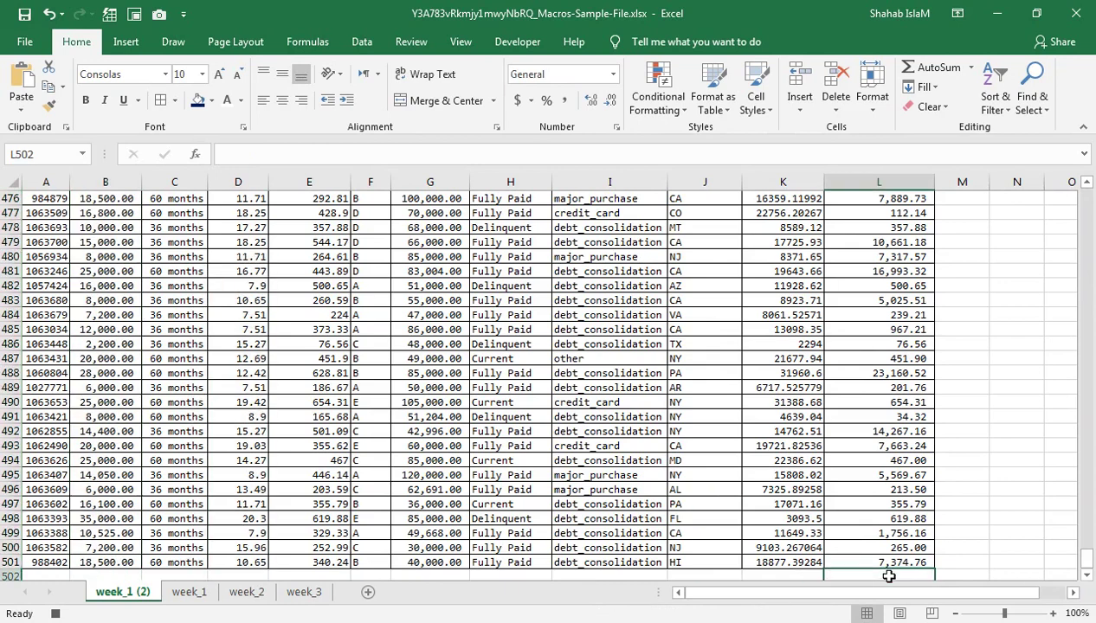
Add an AutoSum total =SUM(L2:L501) in L502, then return to cell B2
double_click(888, 576)
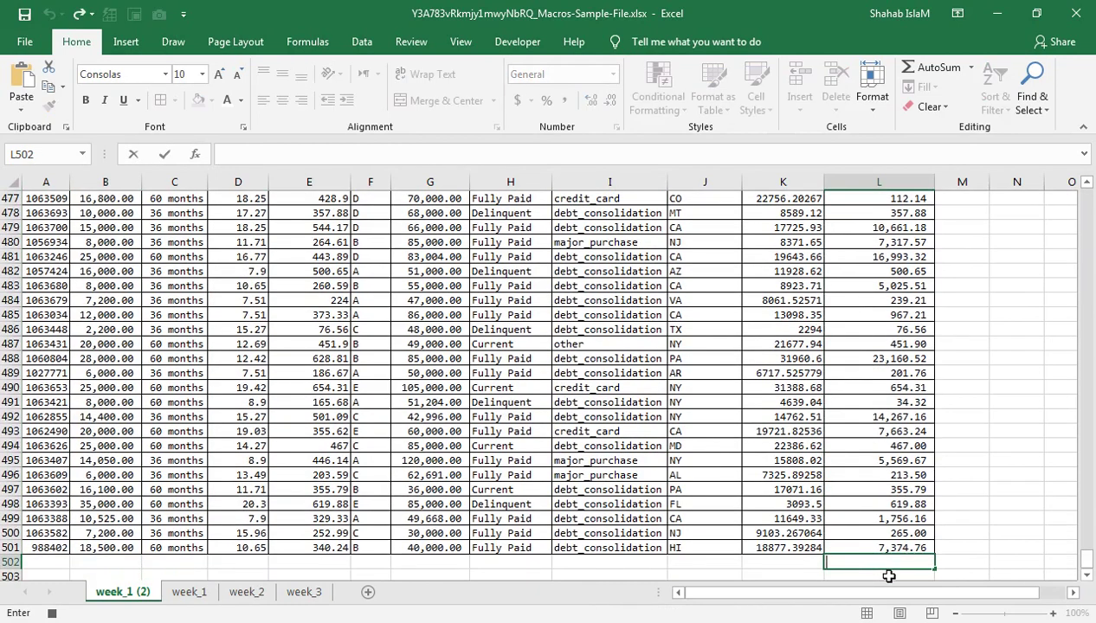
key("Escape")
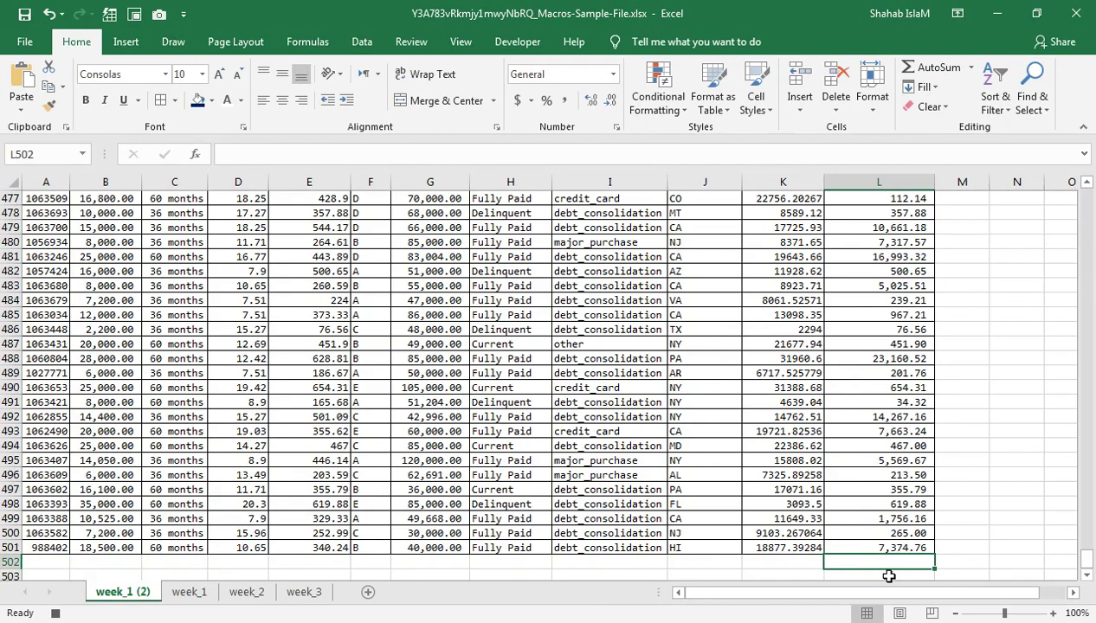
scroll(888, 576, "down", 1)
key("alt+equal")
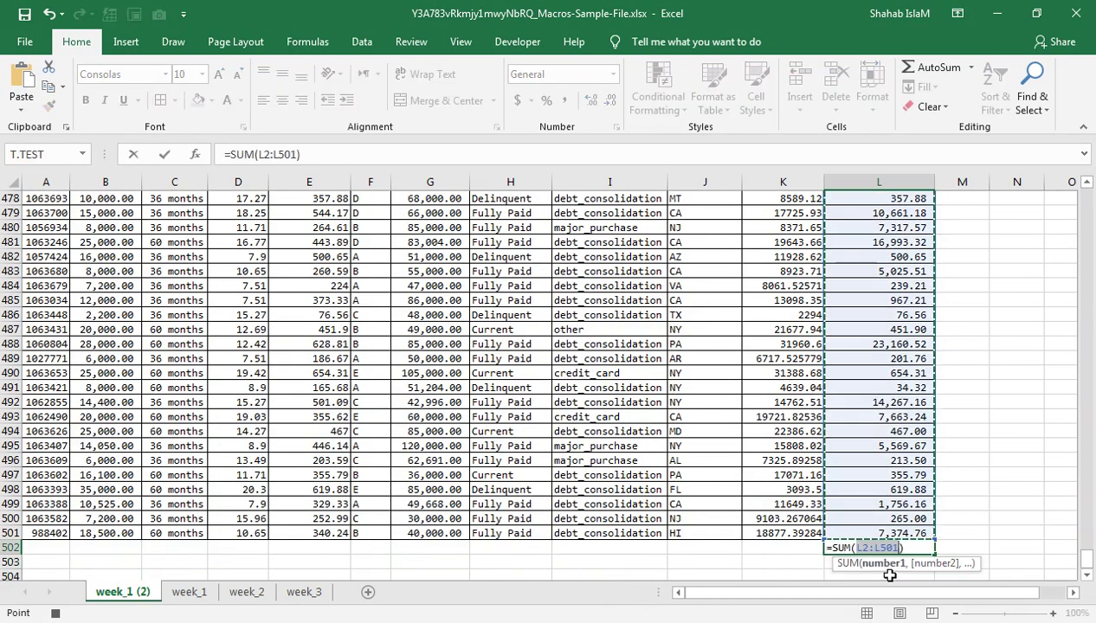
key("Return")
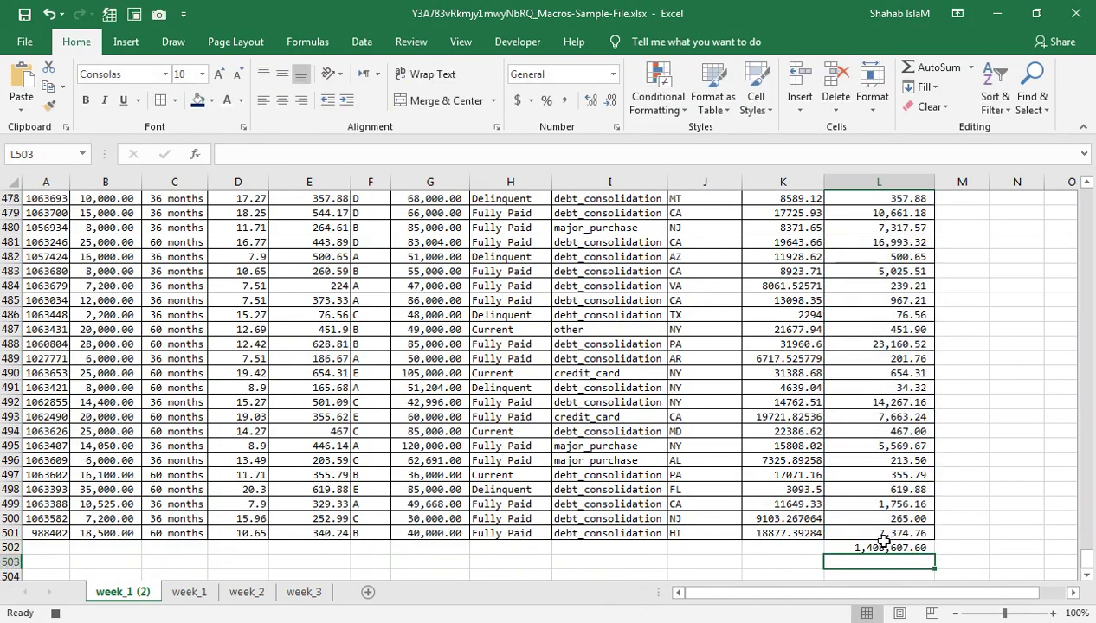
left_click(852, 547)
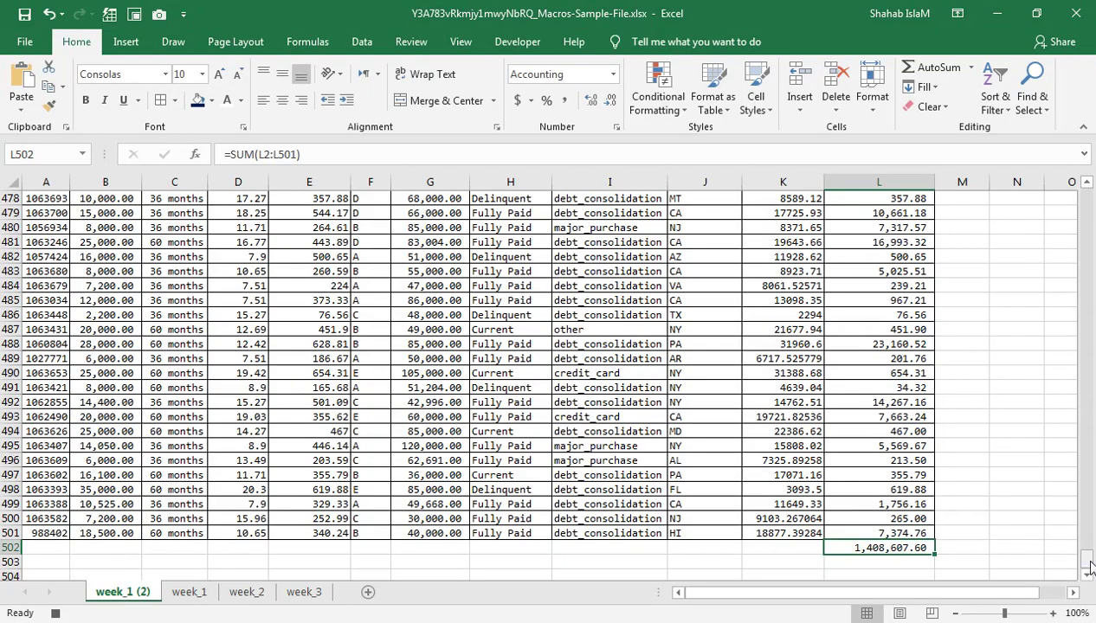
left_click_drag(1084, 565, 1087, 186)
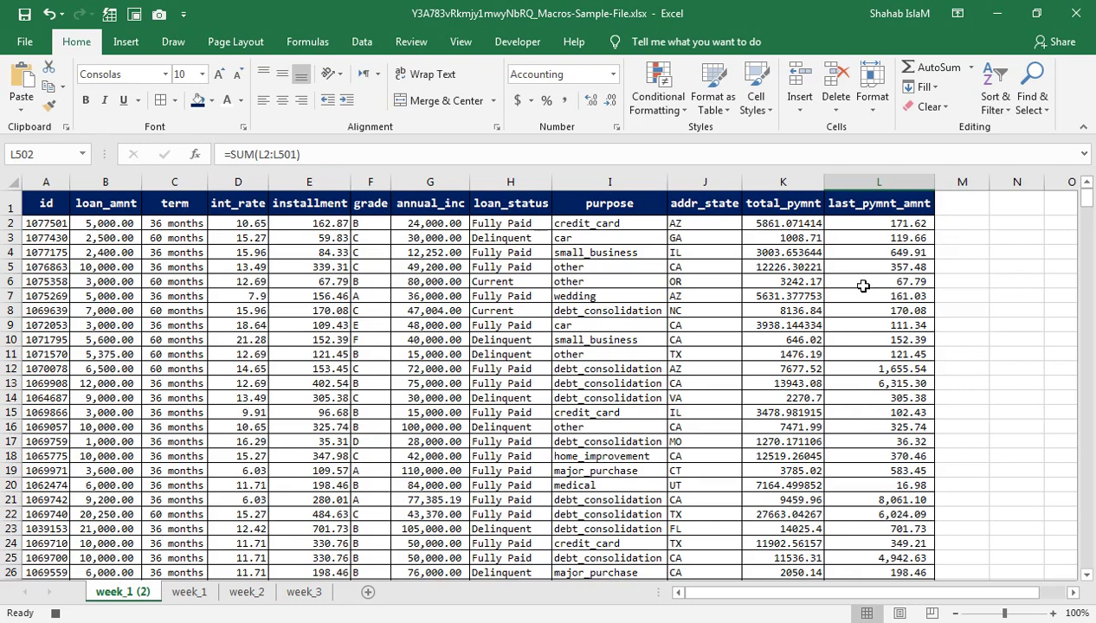
left_click(125, 225)
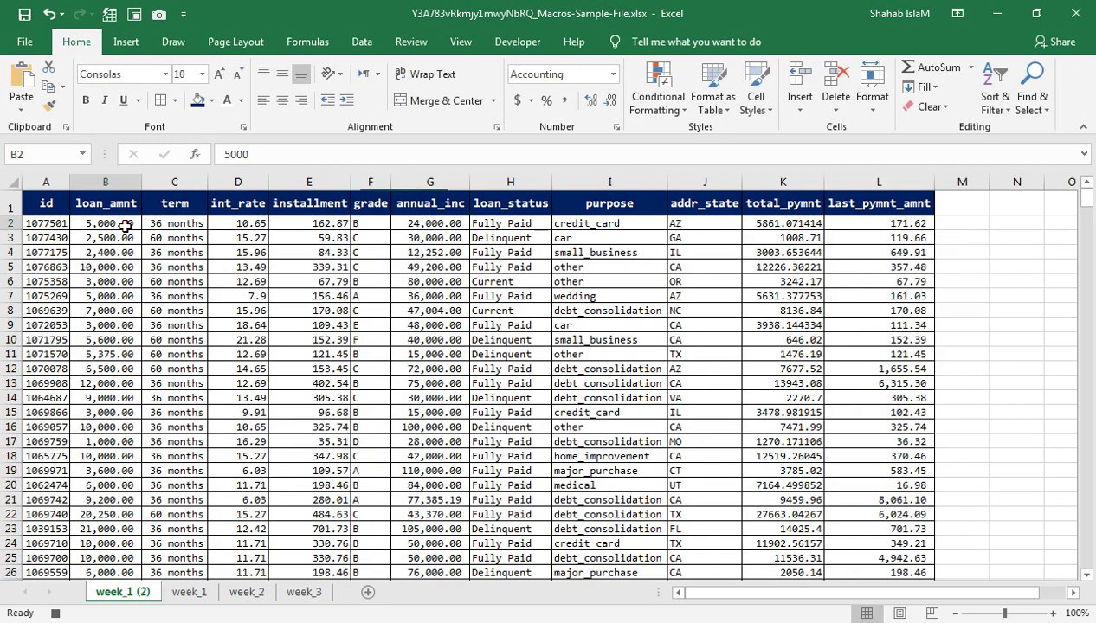
Apply the 3 Stars icon set to loan_amnt values from B2 down, and autofit column B
key("ctrl+shift+Down")
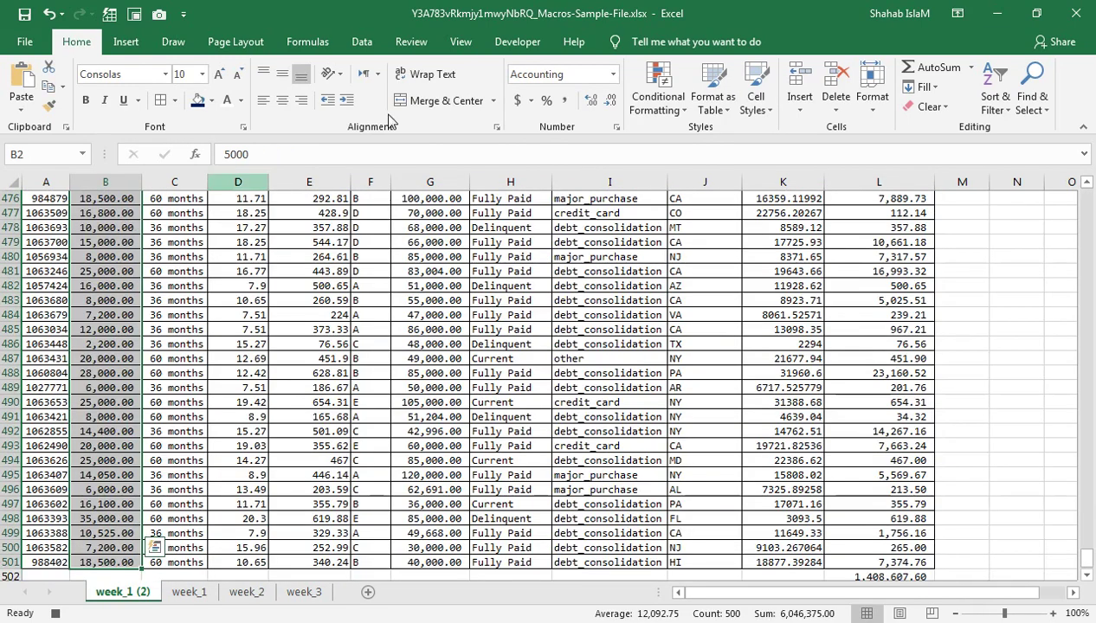
left_click(658, 97)
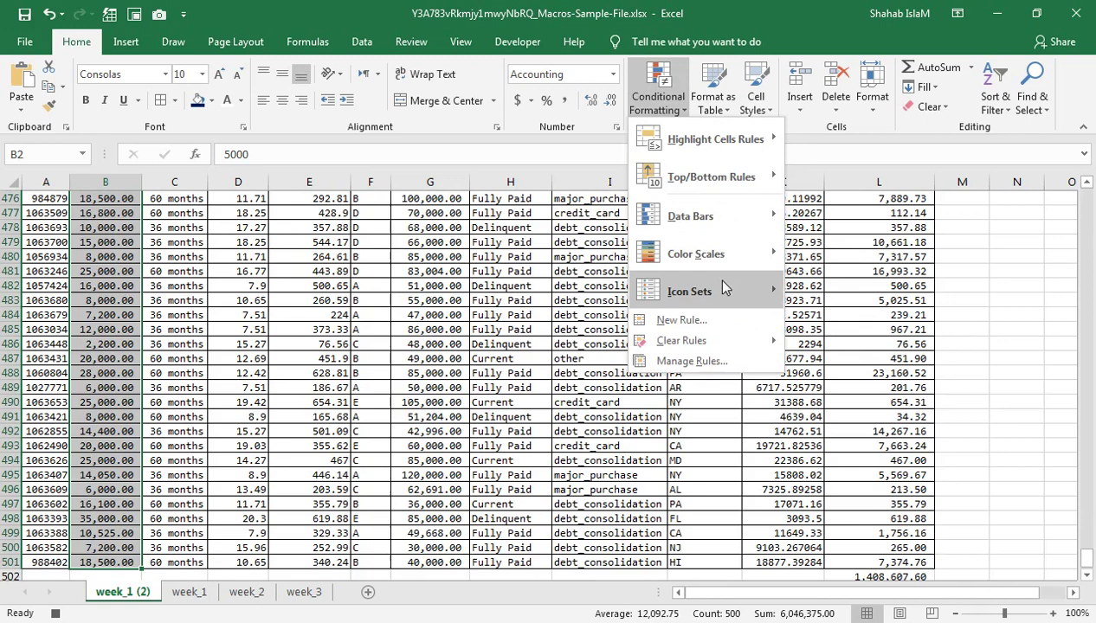
mouse_move(724, 289)
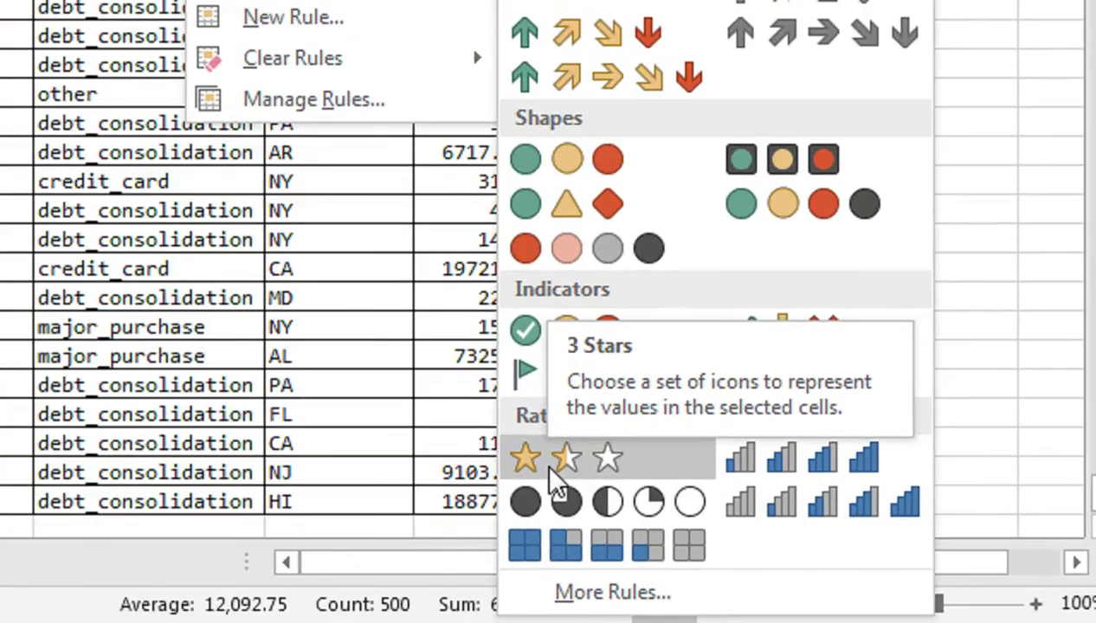
left_click(551, 470)
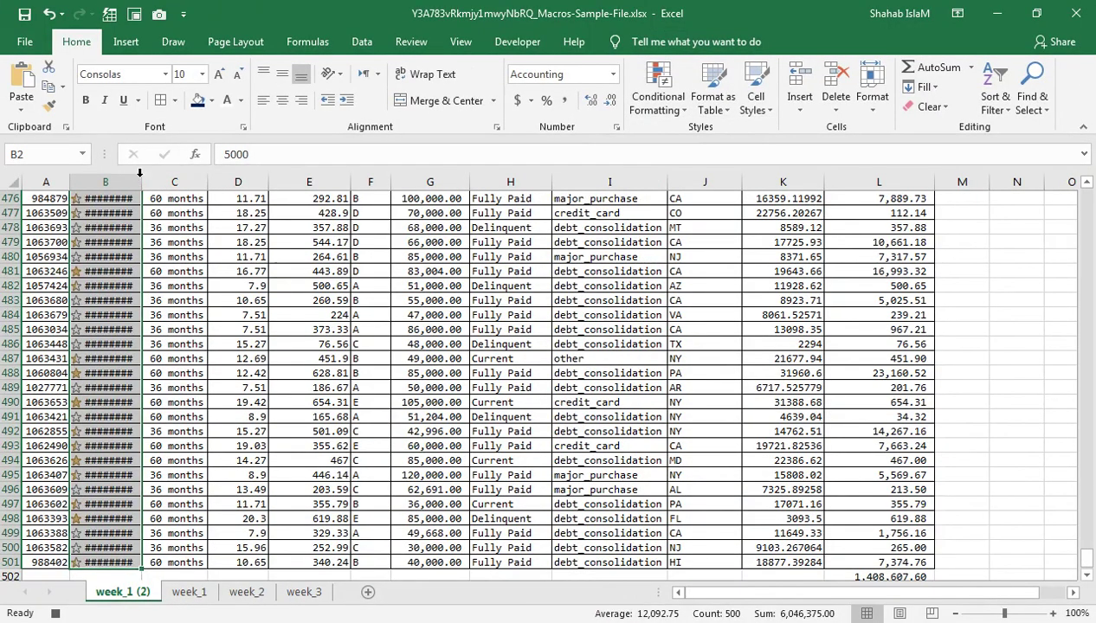
double_click(138, 177)
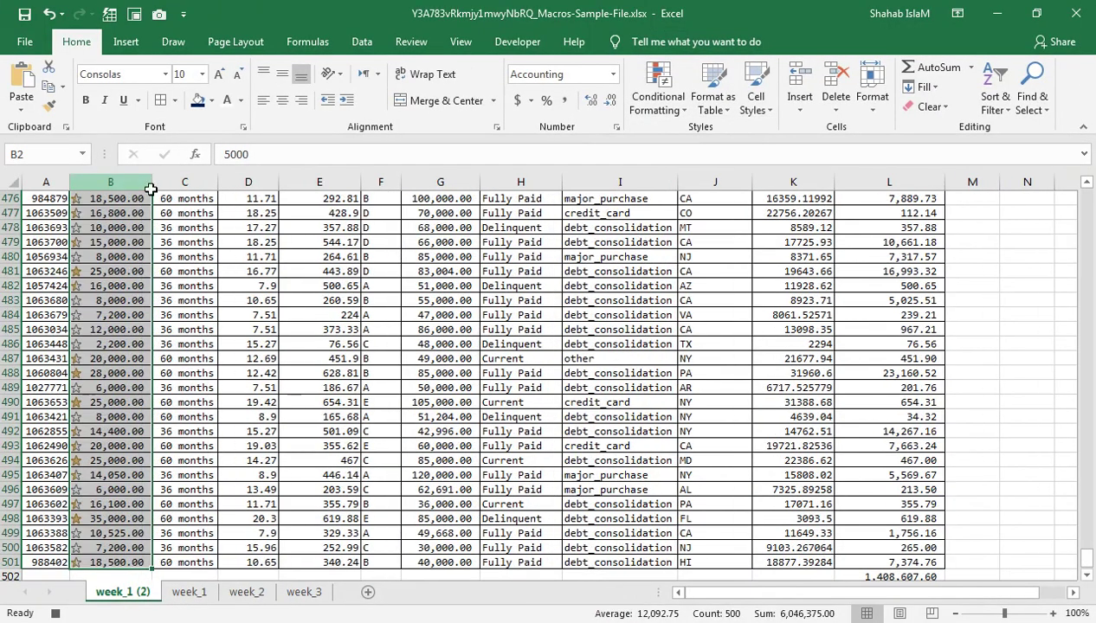
left_click(863, 559)
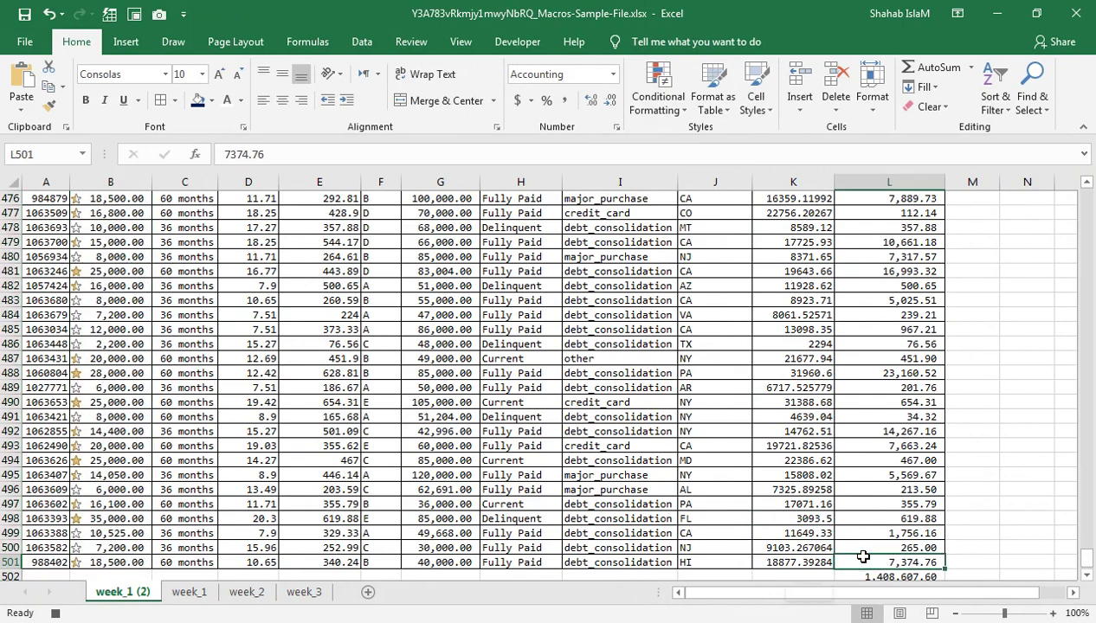
Add orange gradient-fill data bars to last_pymnt_amnt values L2:L501
key("ctrl+shift+Up")
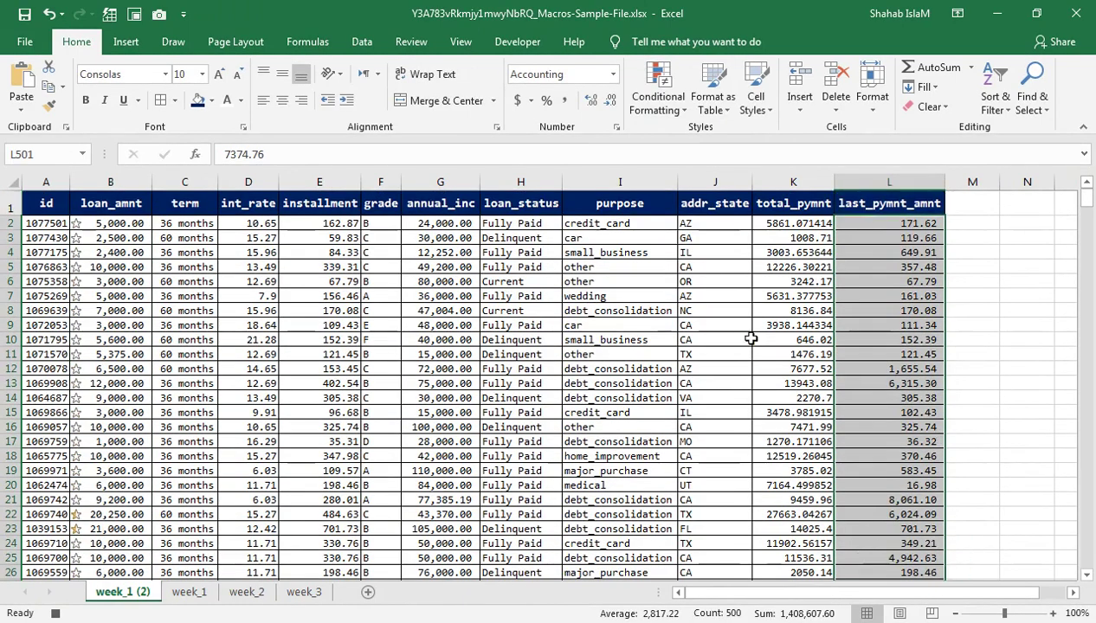
left_click(673, 117)
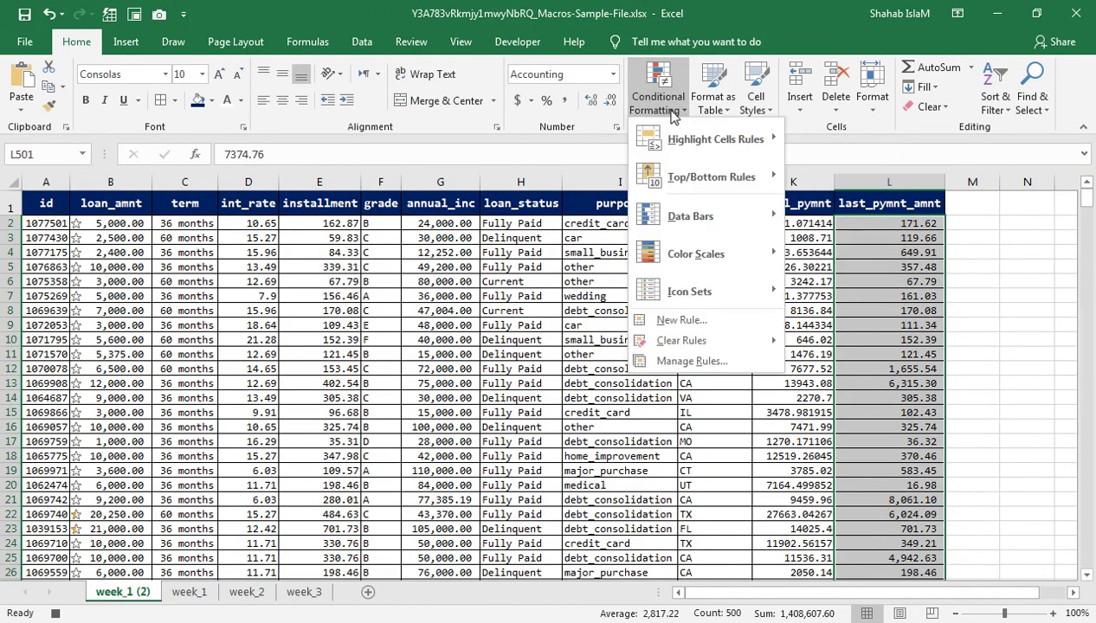
mouse_move(683, 218)
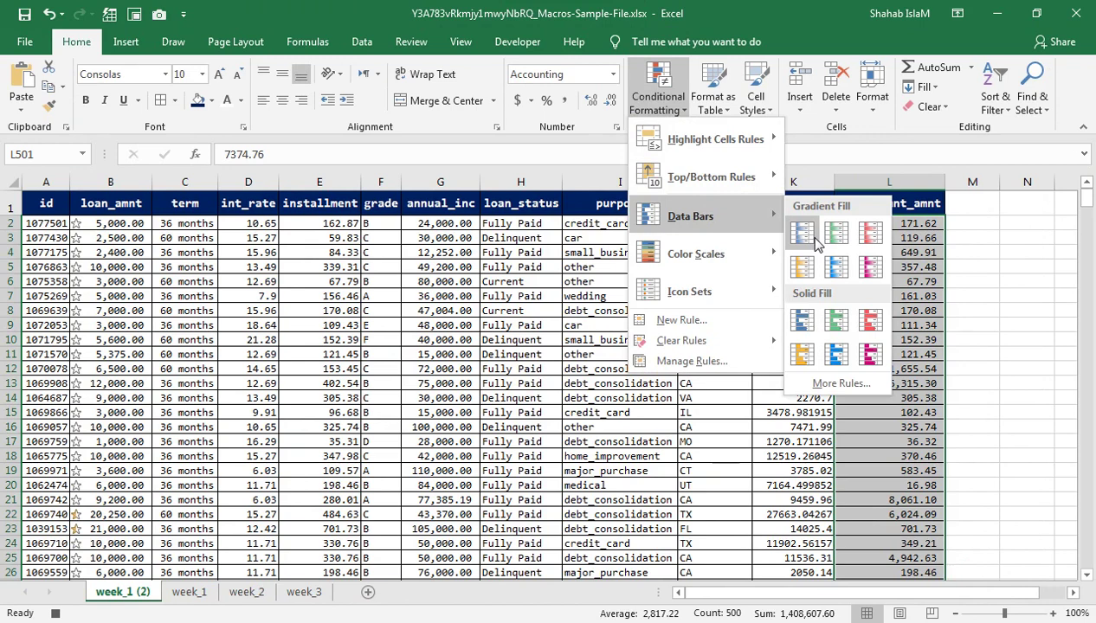
left_click(802, 265)
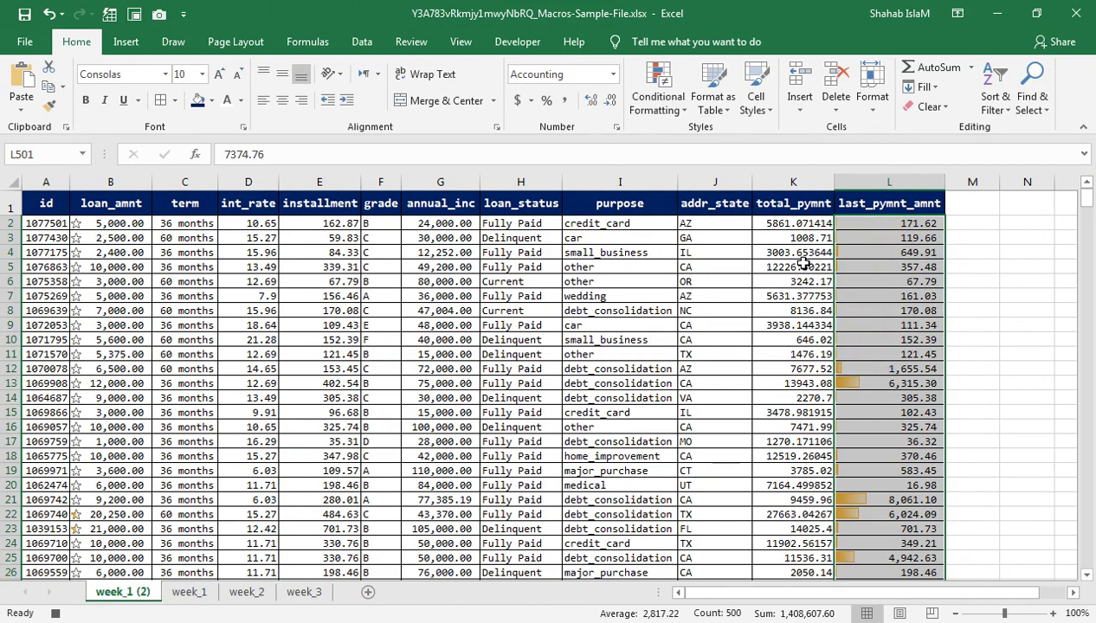
left_click(855, 228)
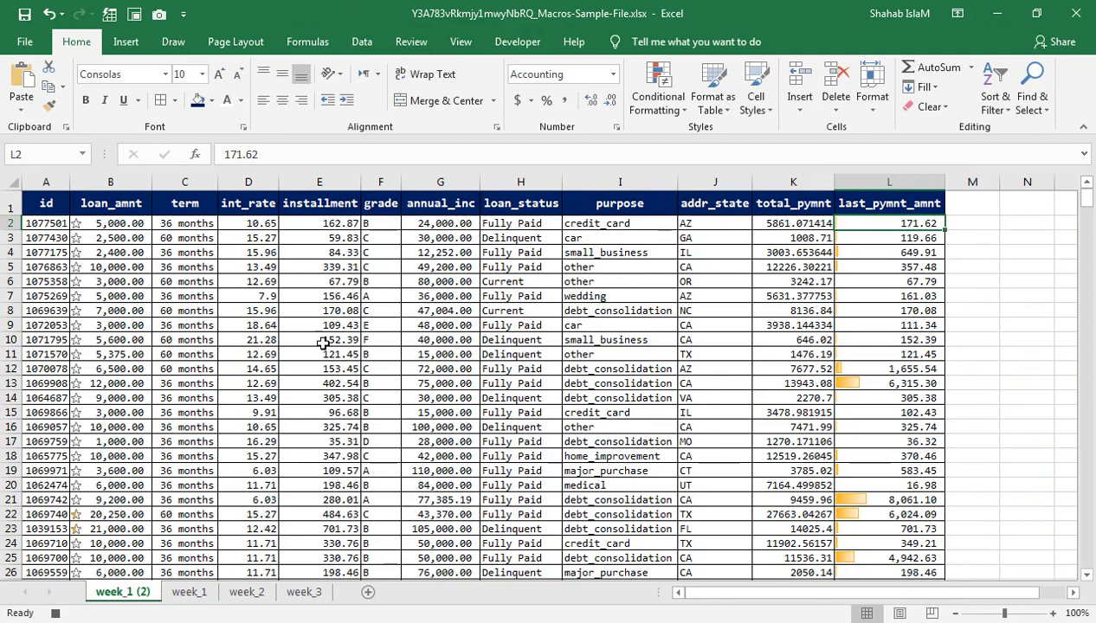
left_click(517, 42)
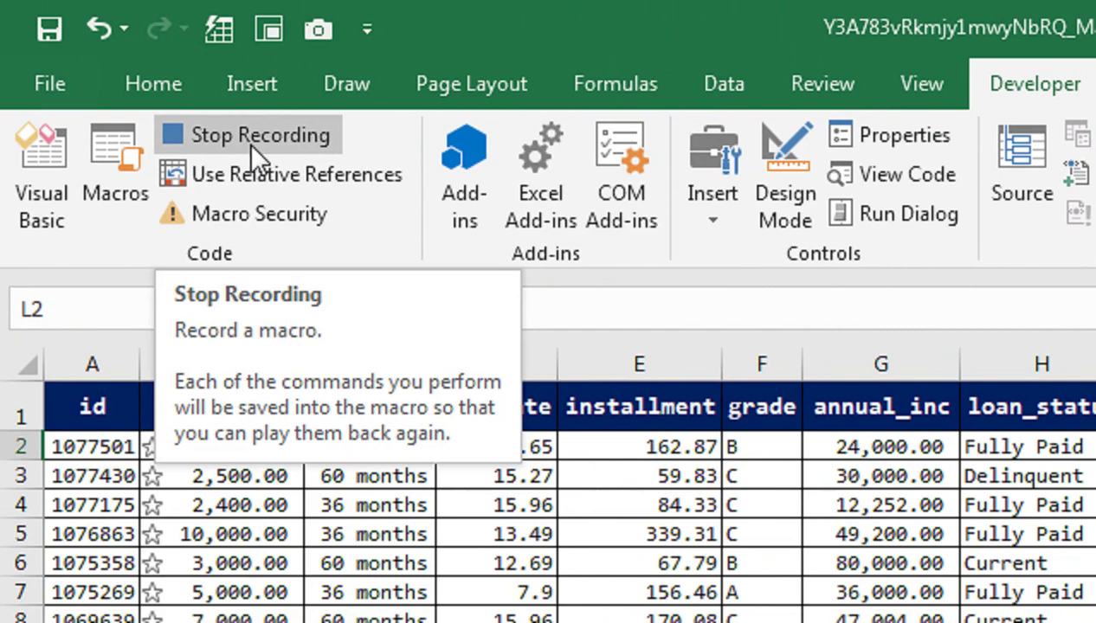
Stop recording Macro1 and switch to the original week_1 sheet
left_click(248, 142)
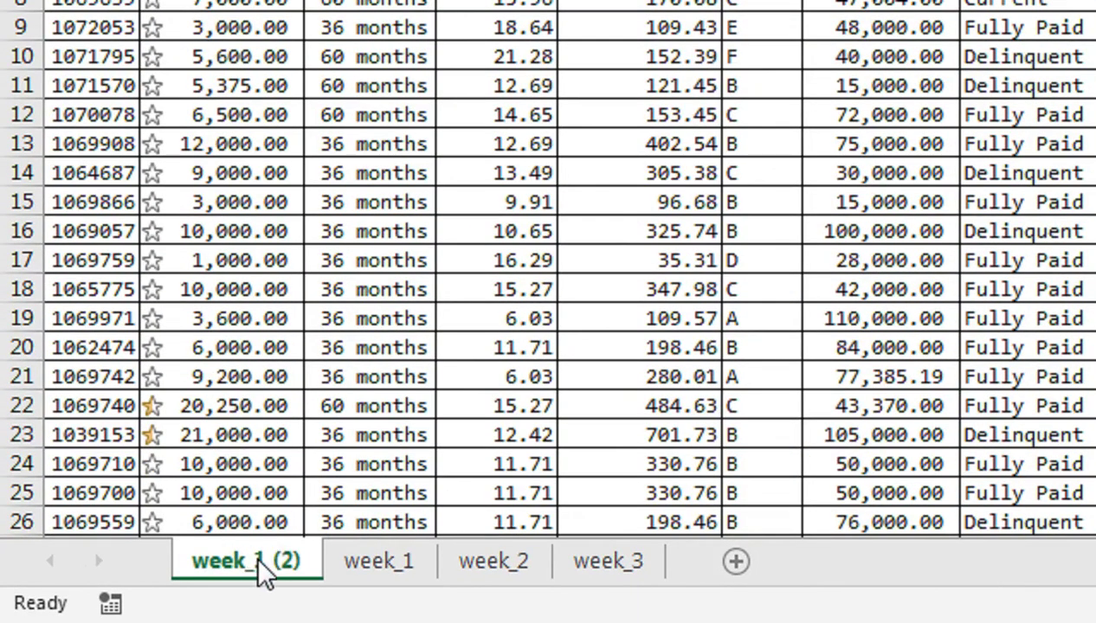
left_click(376, 565)
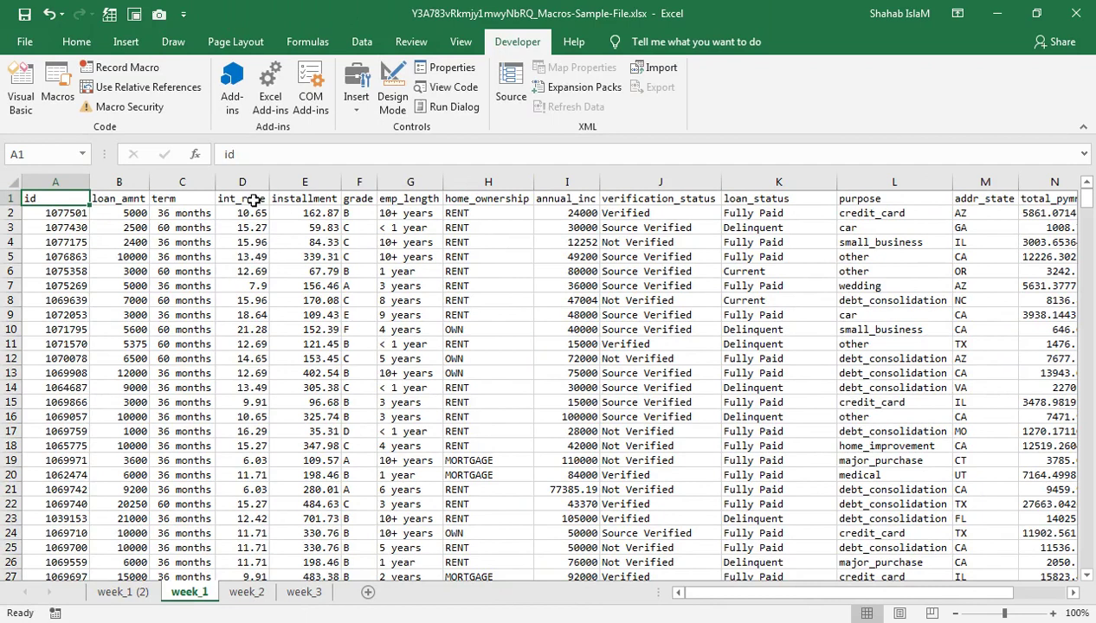
Delete the week_1 (2) sheet, confirming the permanent deletion
left_click(121, 597)
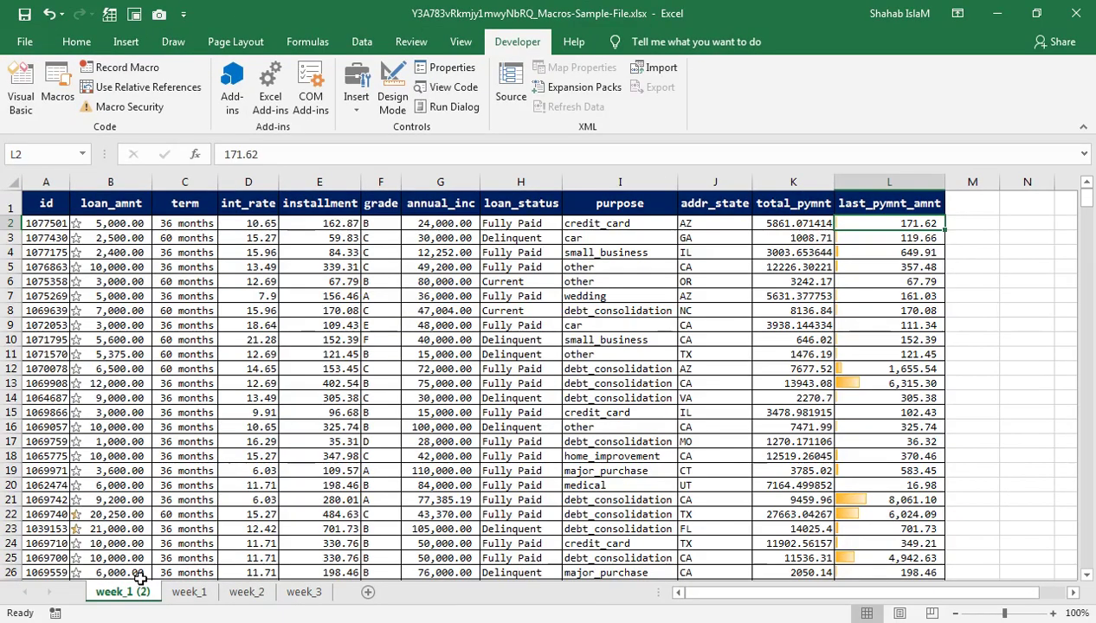
right_click(148, 594)
left_click(191, 410)
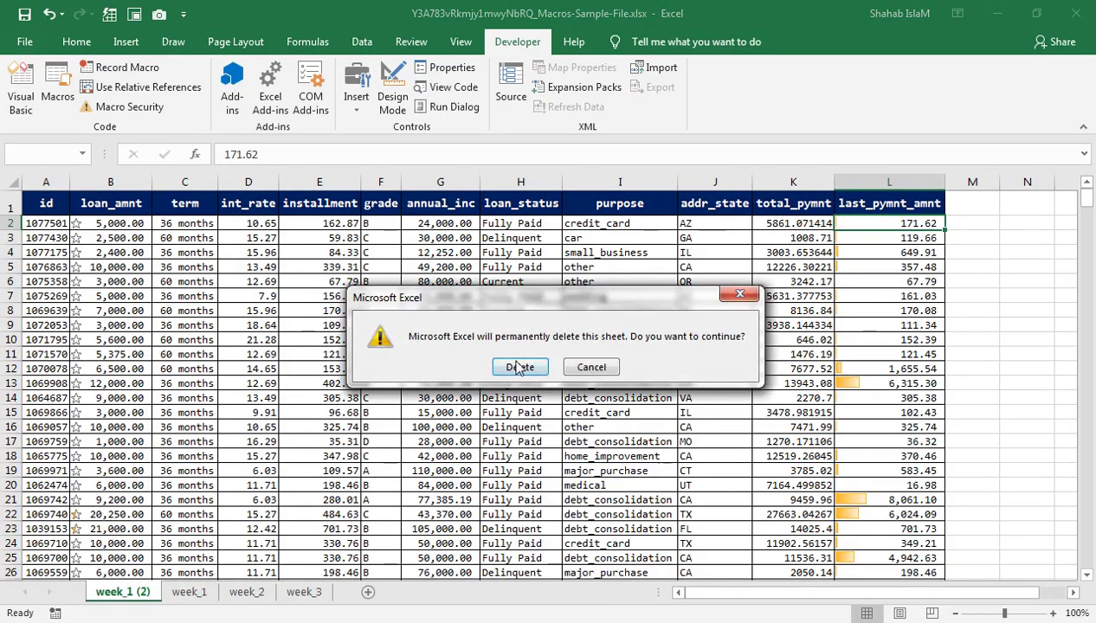
left_click(516, 365)
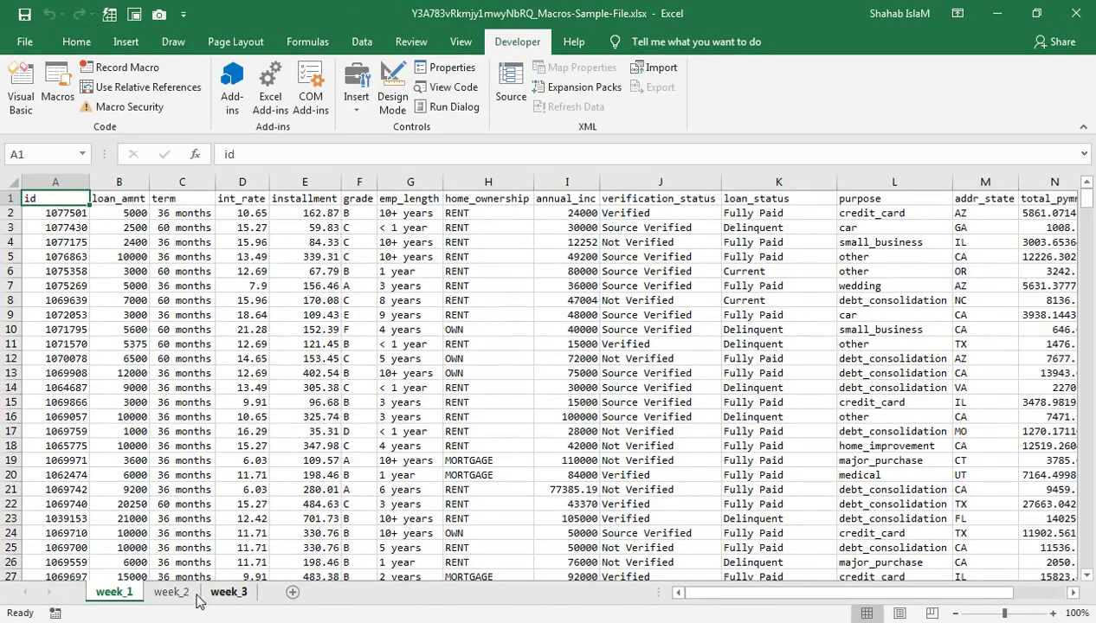
Check the week_2, week_3 and week_1 sheets, then run Macro1 from the Macro list
left_click(171, 595)
left_click(227, 593)
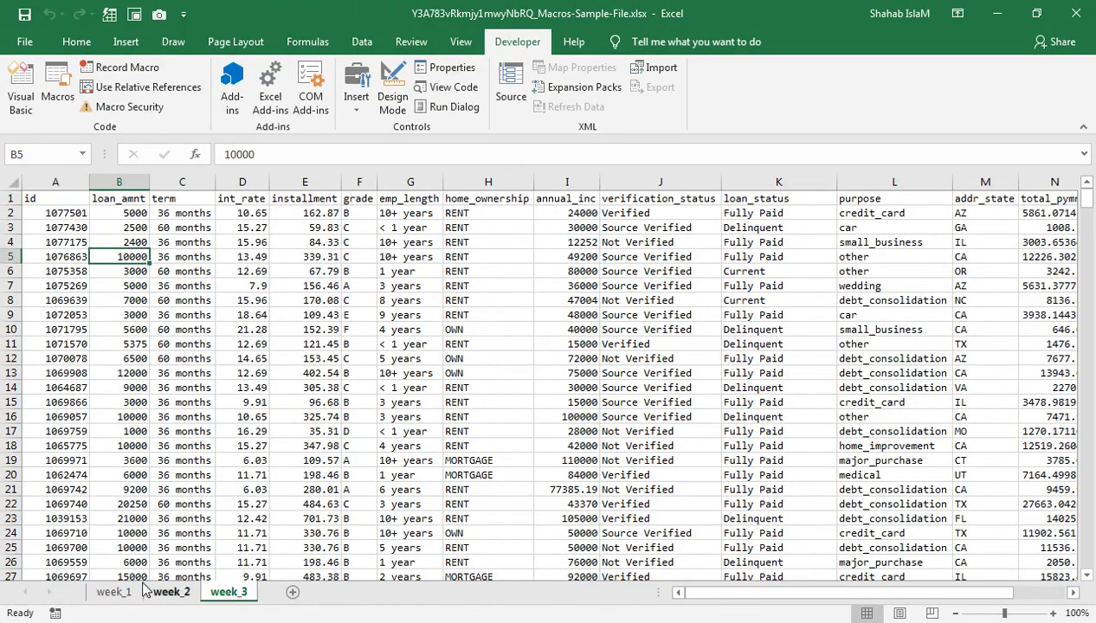
left_click(113, 592)
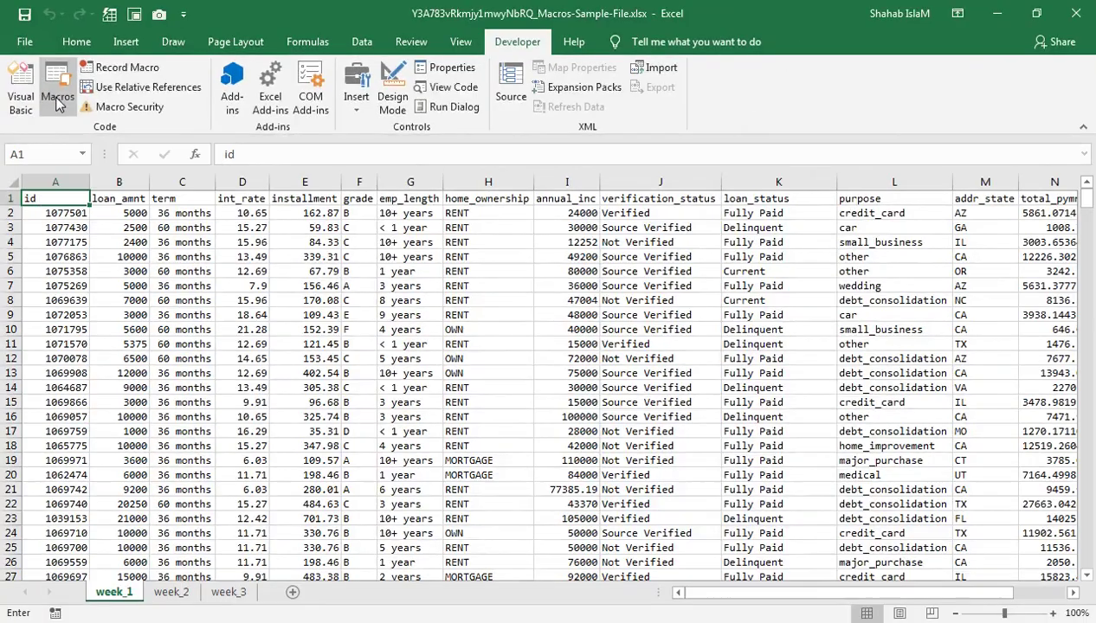
left_click(109, 192)
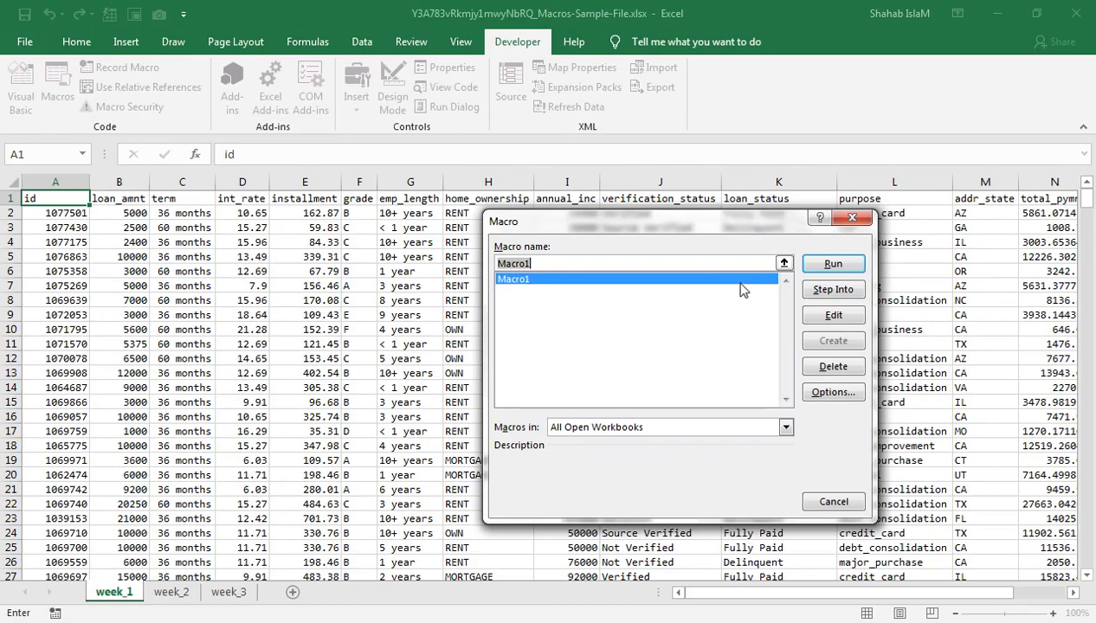
left_click(807, 267)
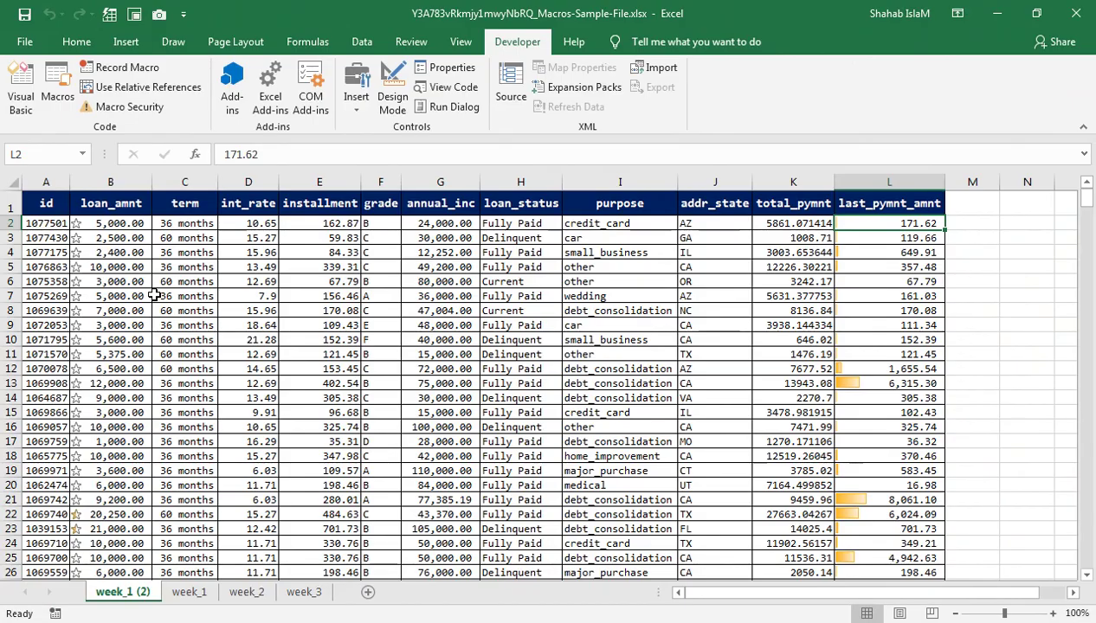
From week_2, run Macro1 again to produce the formatted week_1 (3) copy
left_click(243, 593)
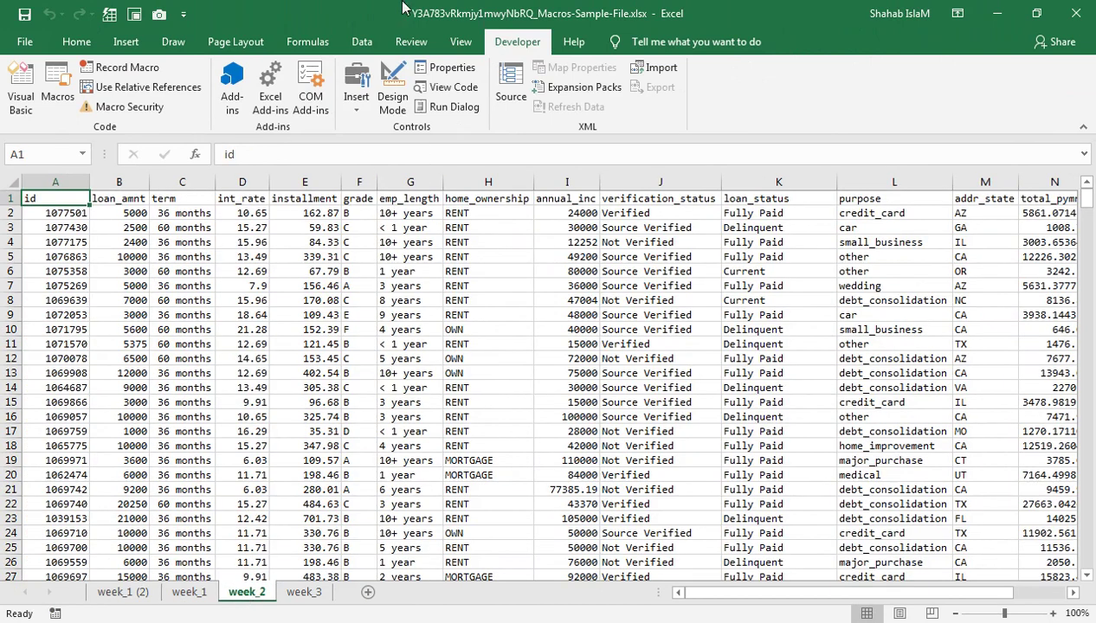
left_click(57, 86)
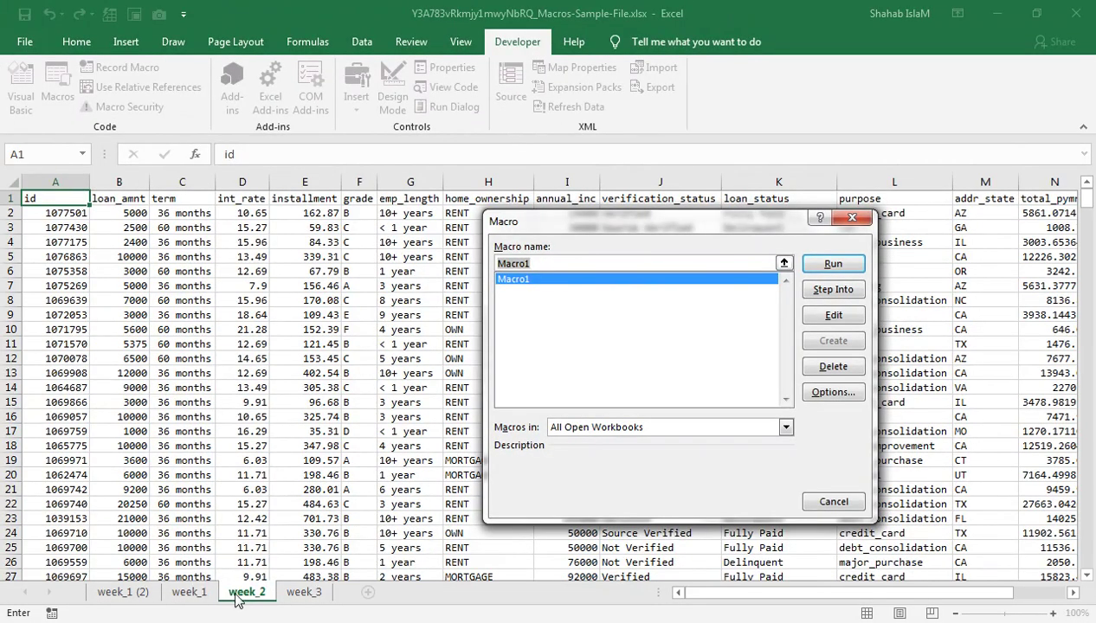
left_click(829, 263)
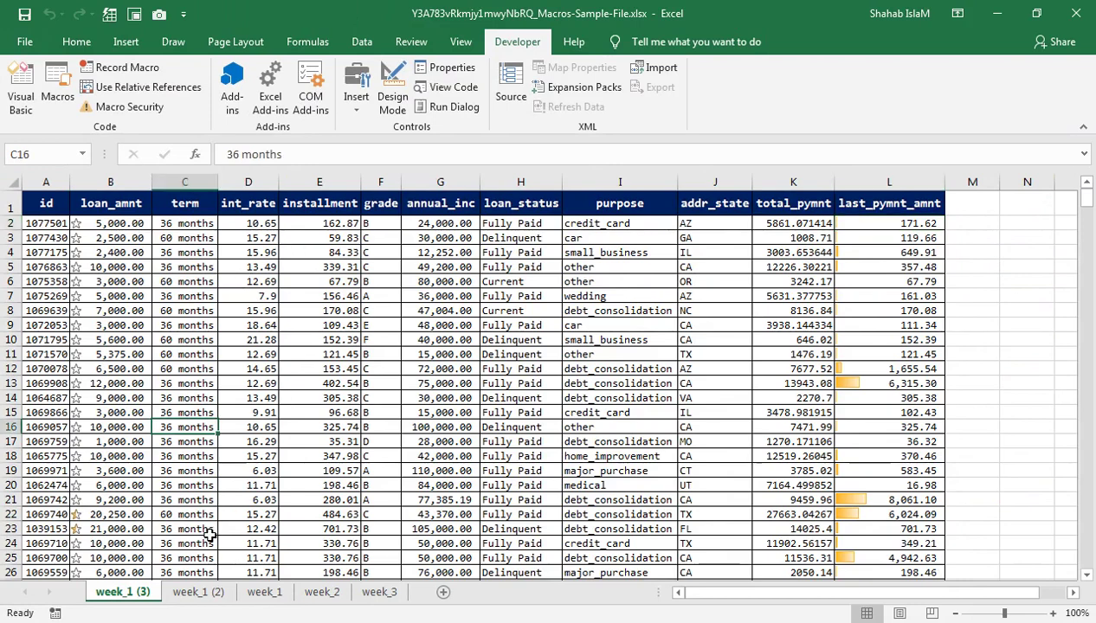
Keep week_1 (2), delete the week_1 (3) sheet permanently, then select cell C5
right_click(211, 592)
left_click(250, 411)
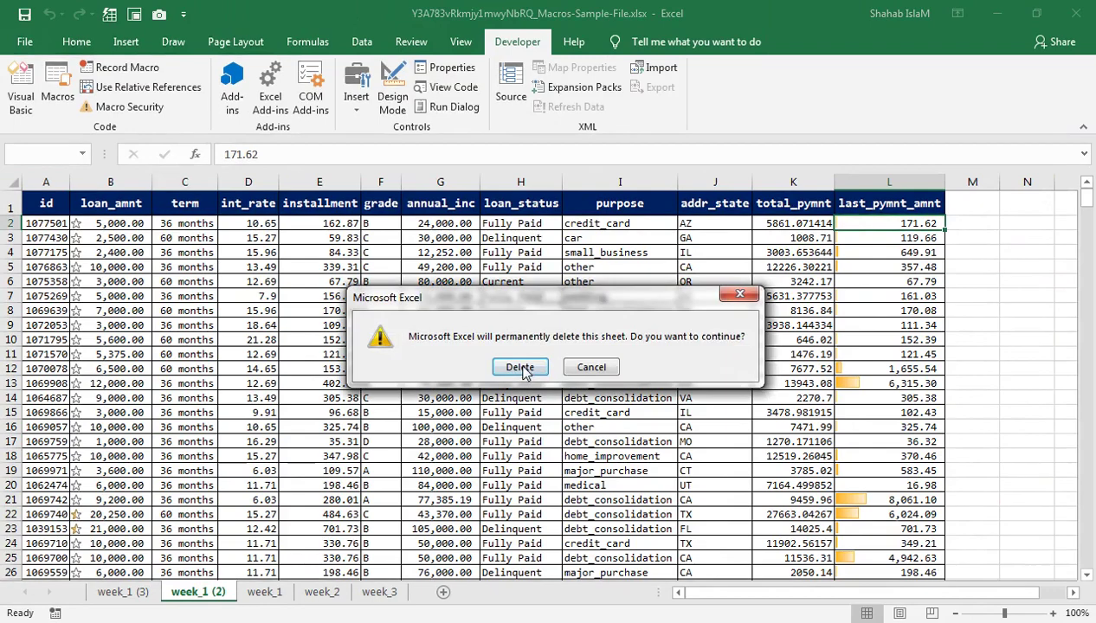
key("Return")
right_click(143, 591)
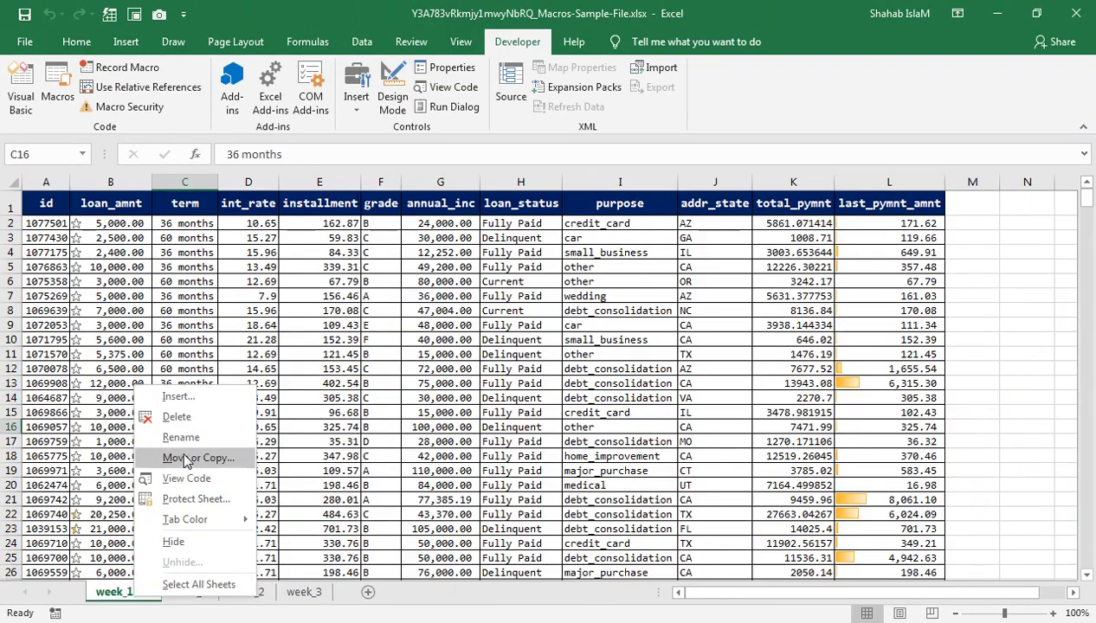
left_click(300, 461)
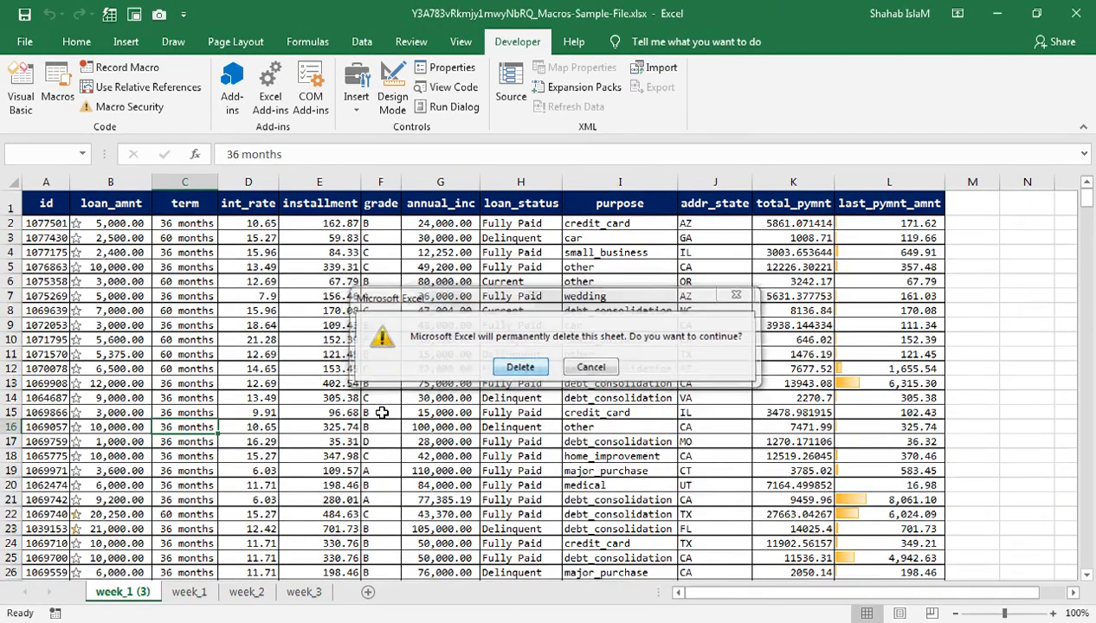
left_click(519, 367)
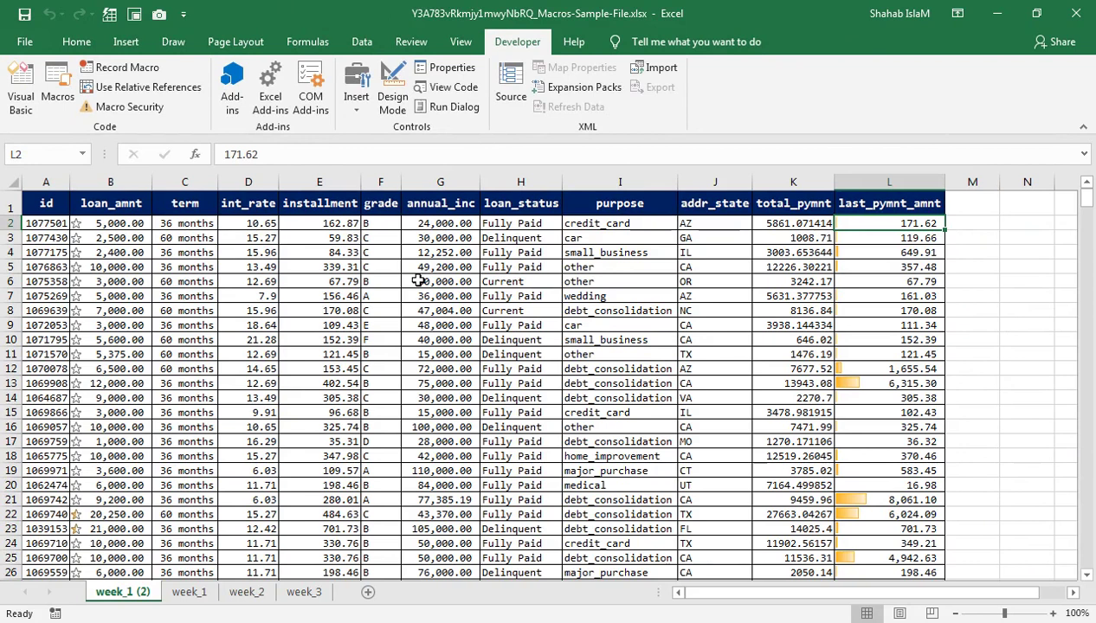
left_click(205, 265)
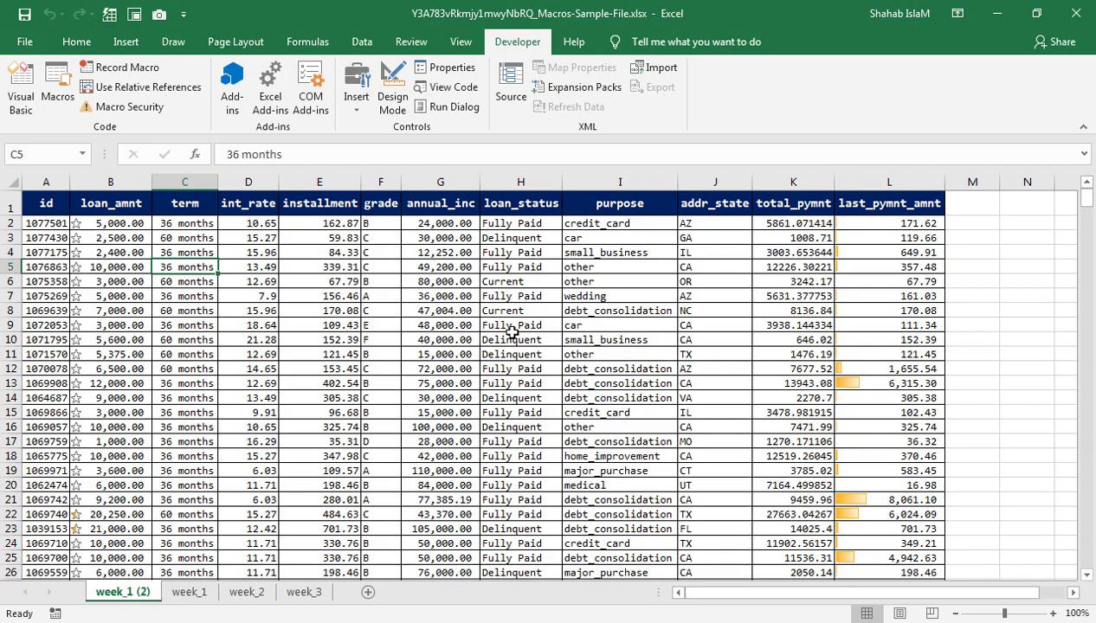
Open the Save As dialog and expand its Save as type list of formats
left_click(24, 41)
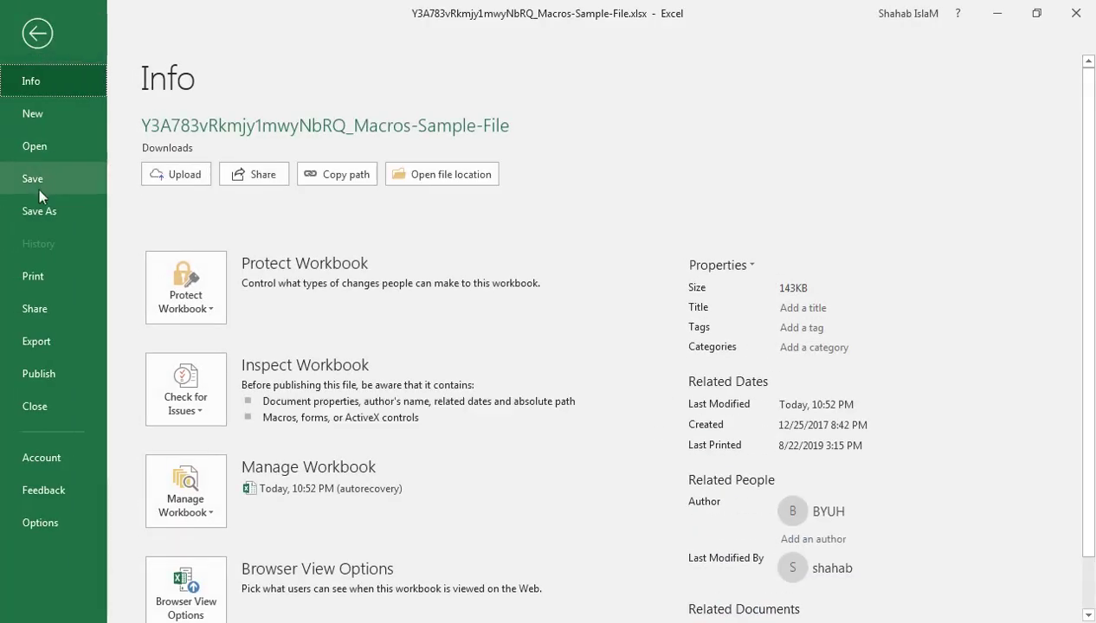
left_click(38, 200)
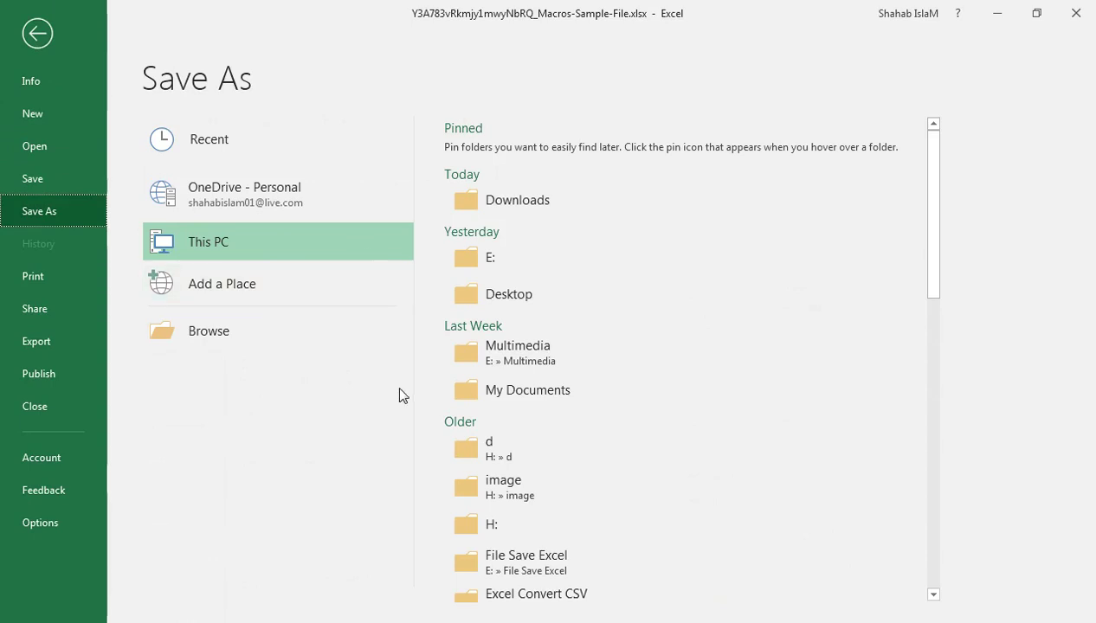
left_click(221, 327)
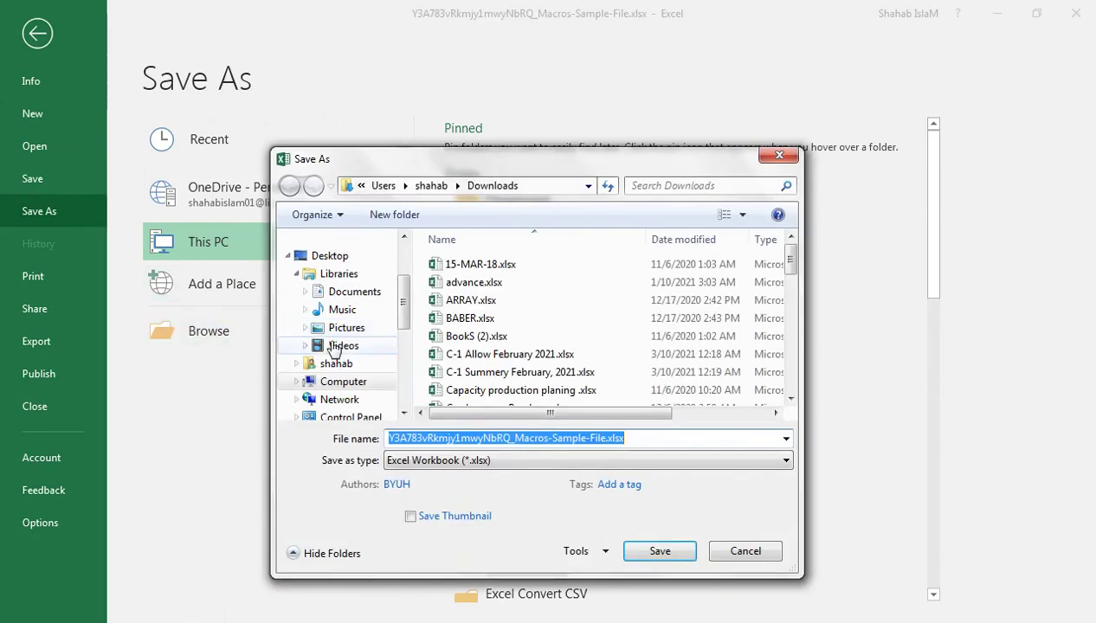
left_click(391, 461)
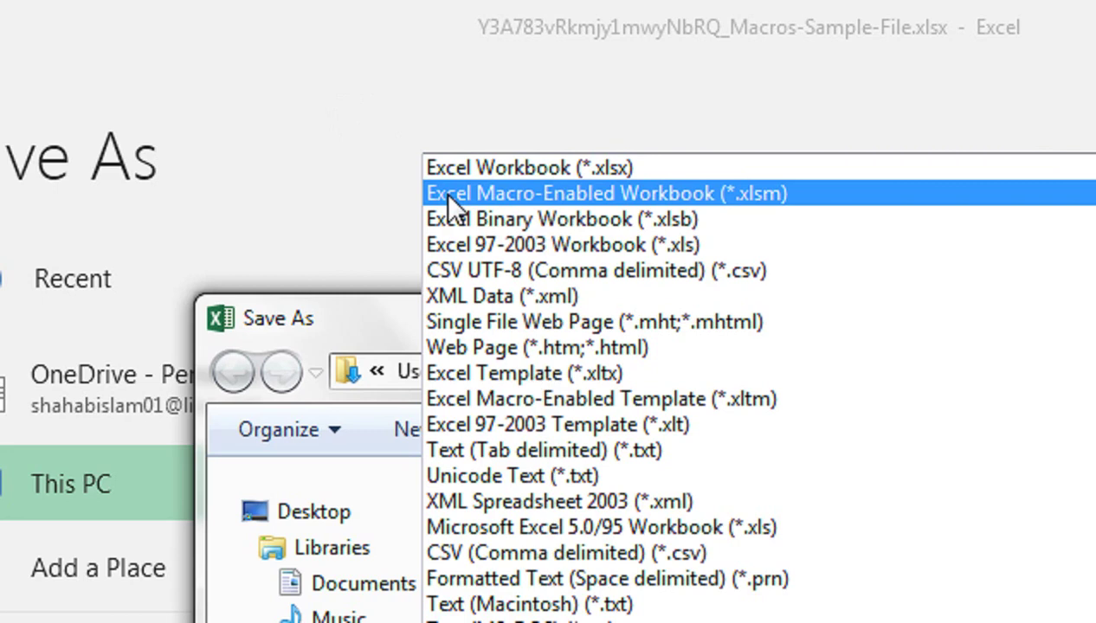
Replace the file name in the Save As window with 'format Macro'
left_click(388, 186)
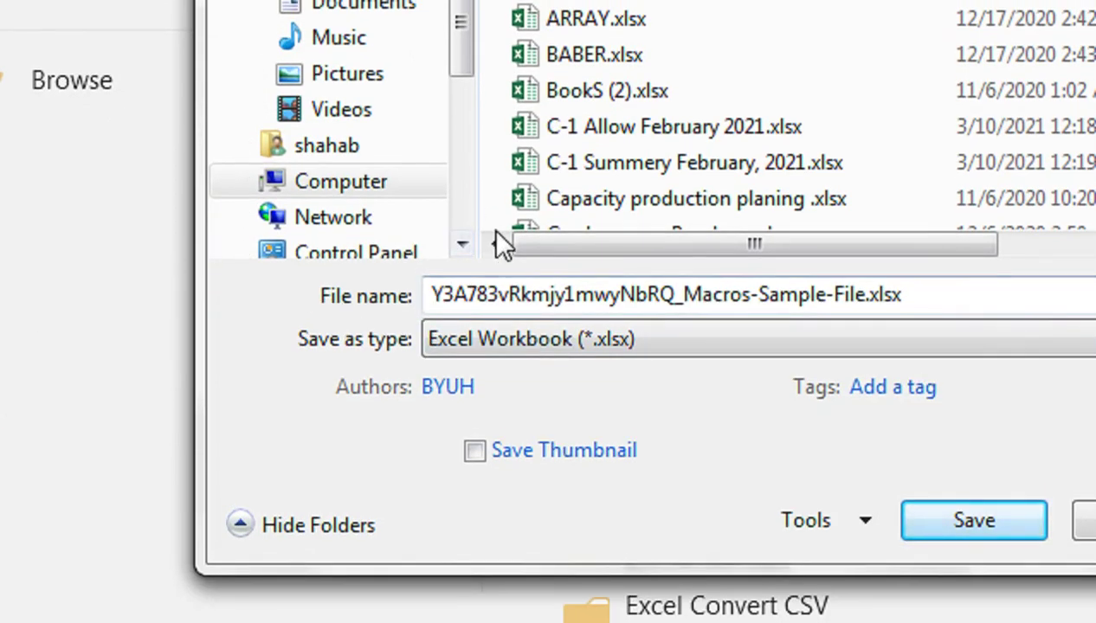
double_click(492, 293)
type("f")
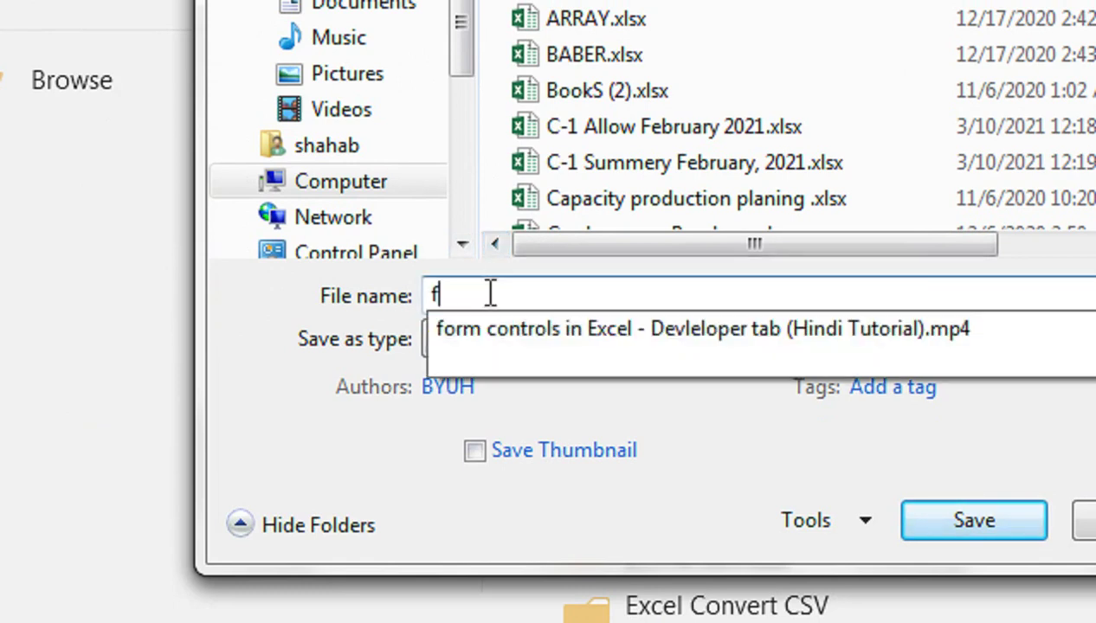
type("ormat Macro")
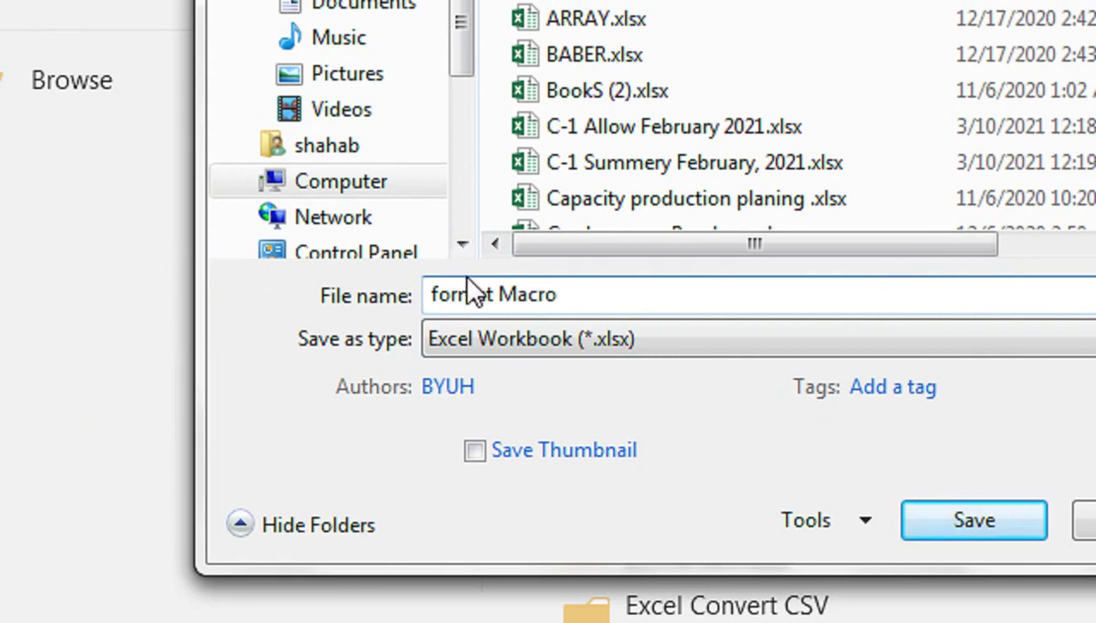